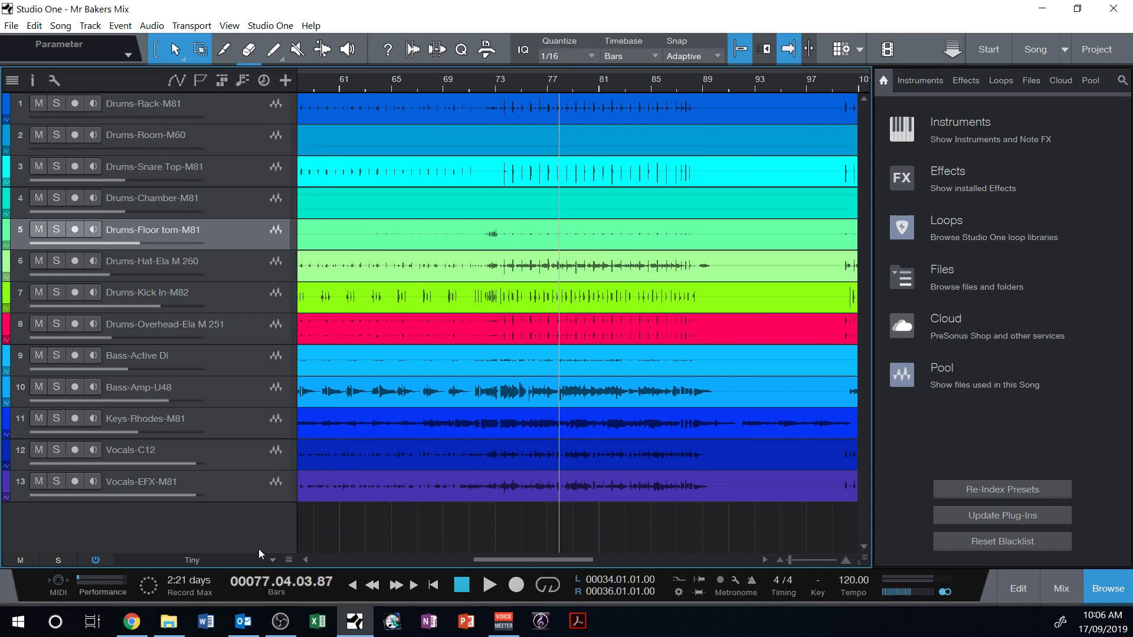
Select the Vocals-C12 track header in the arrangement.
left_click(265, 457)
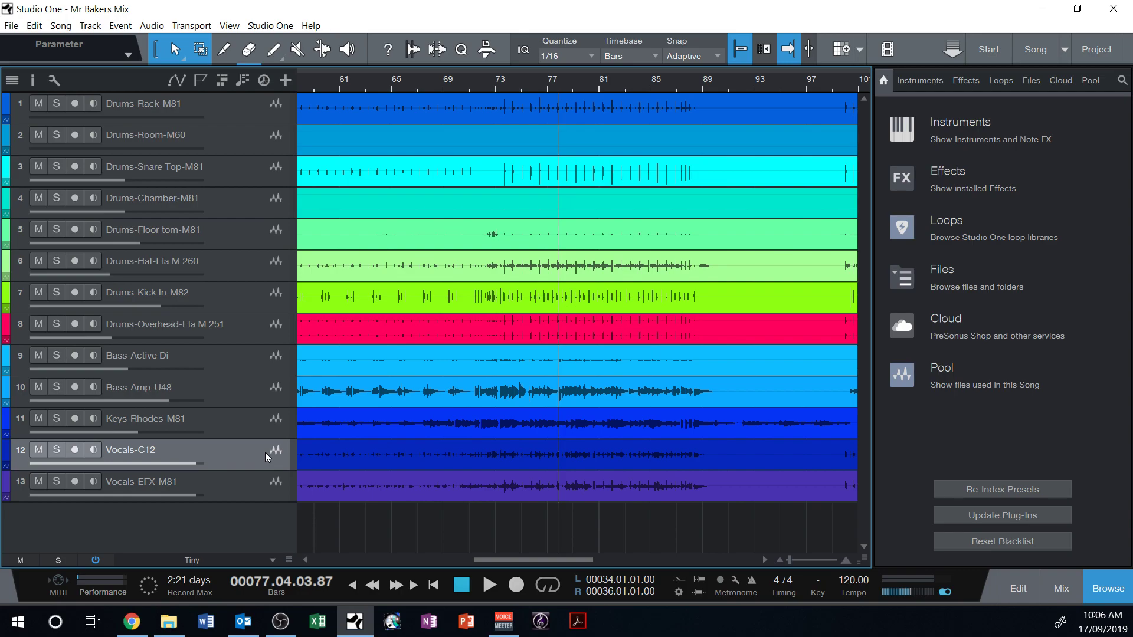
Solo both vocal tracks and mute Vocals-C12 so only Vocals-EFX-M81 is heard.
left_click_drag(564, 559, 535, 558)
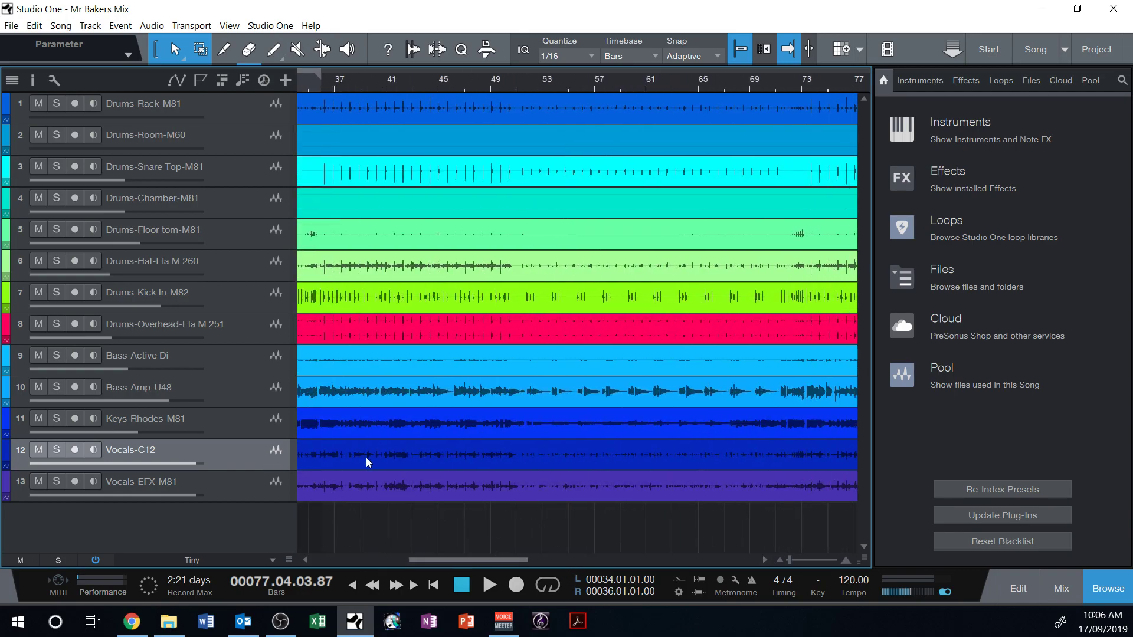
left_click(365, 457)
left_click(253, 487)
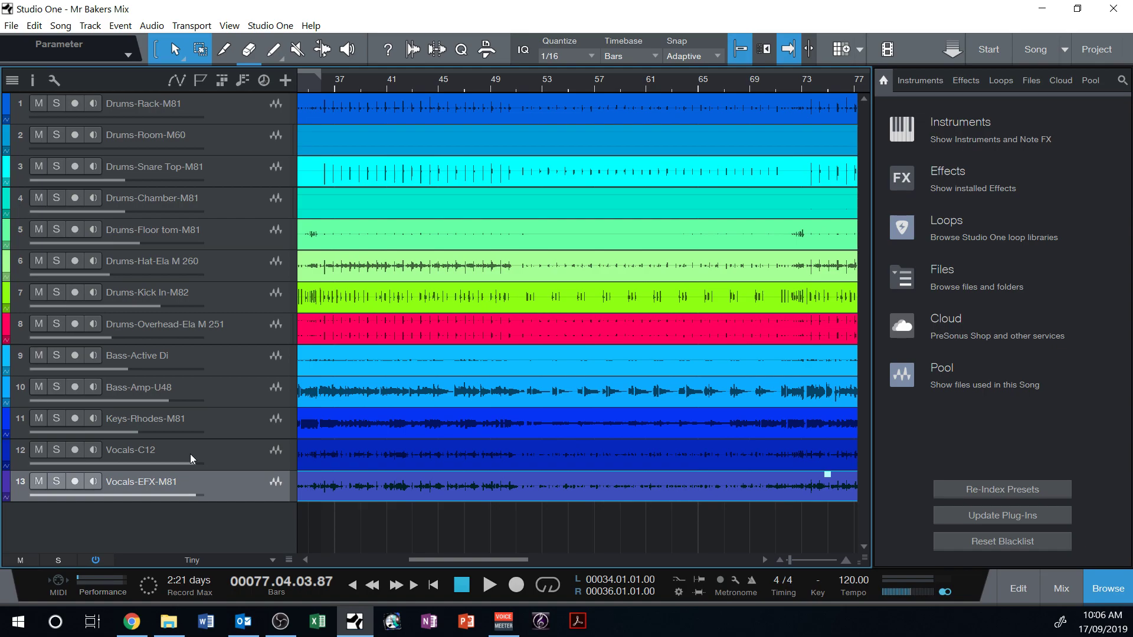
left_click(228, 452)
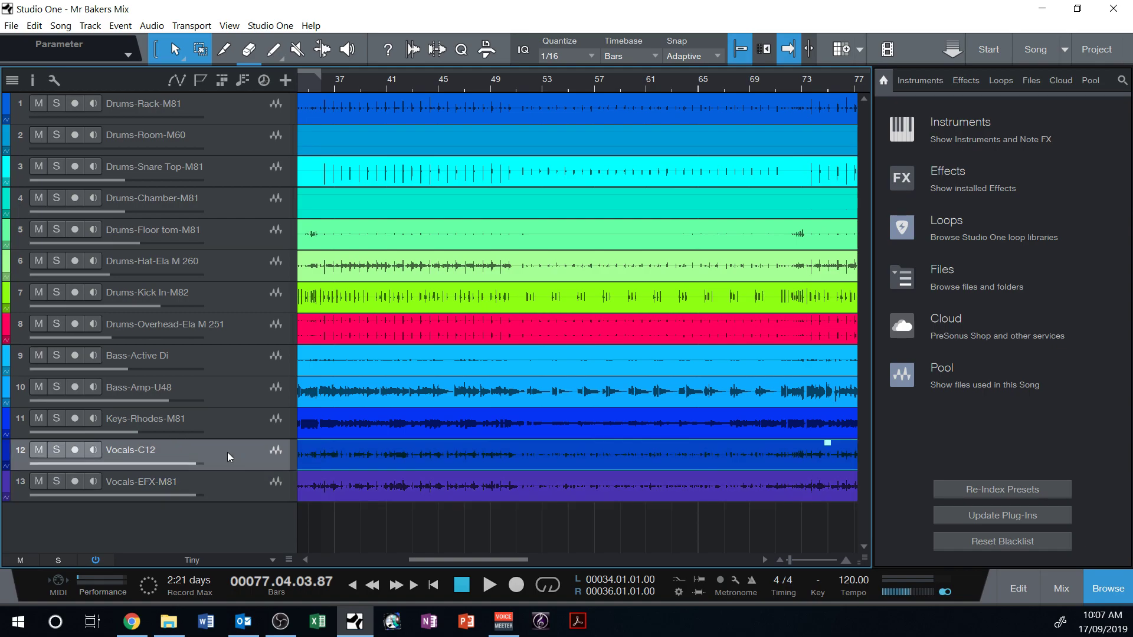
left_click(59, 456)
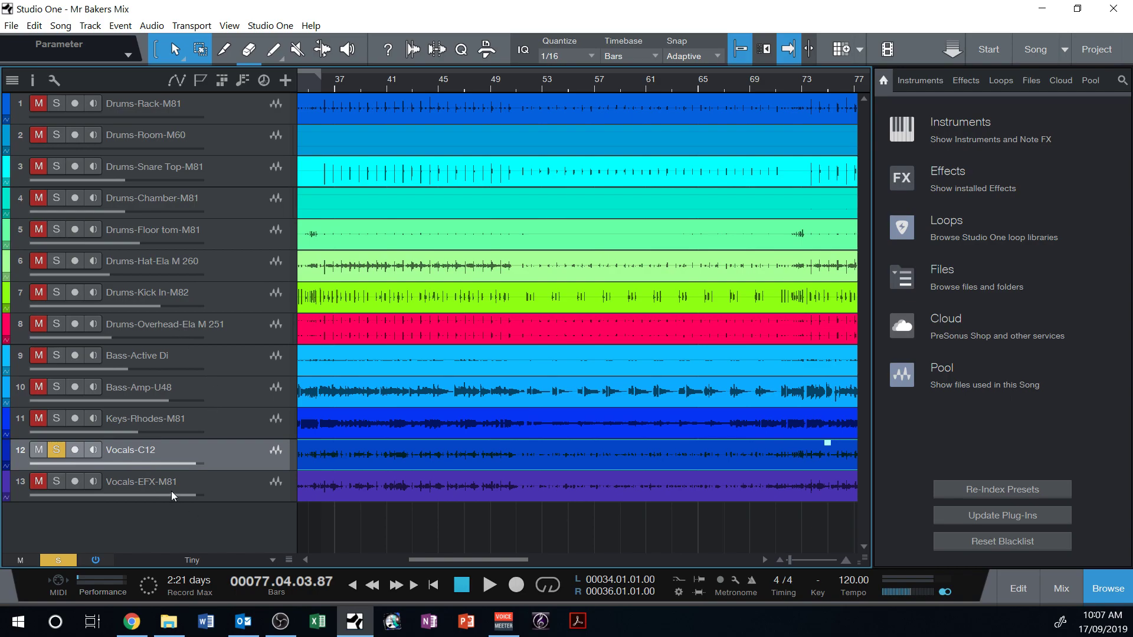
left_click(145, 487)
left_click(56, 481)
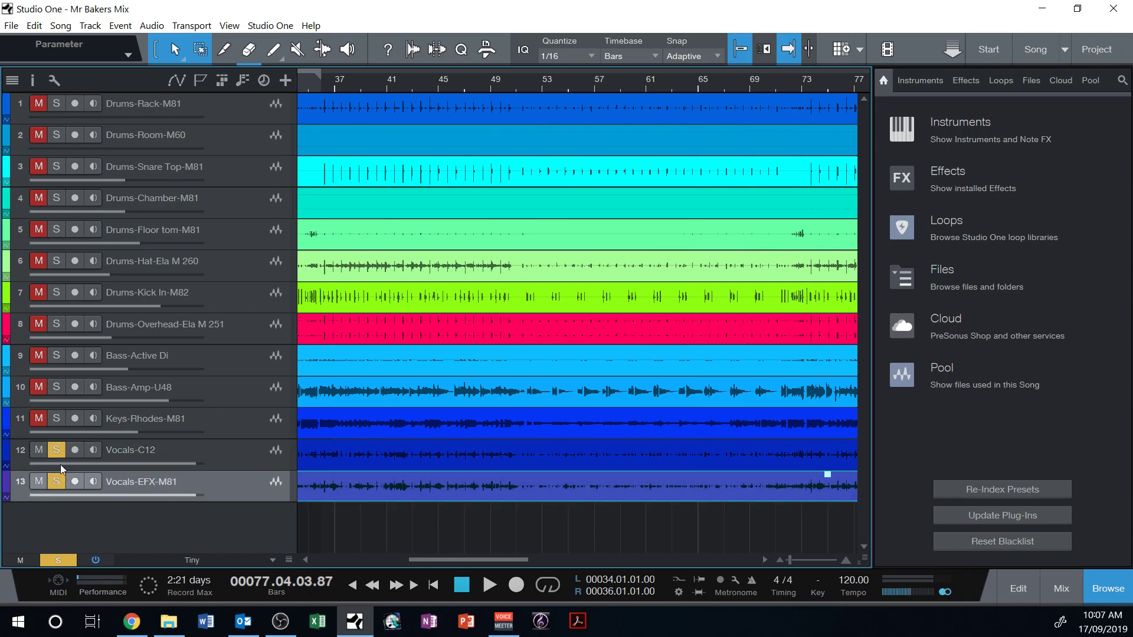
left_click(39, 451)
Play the effects vocal from bar 36, then stop playback.
left_click_drag(441, 558, 412, 559)
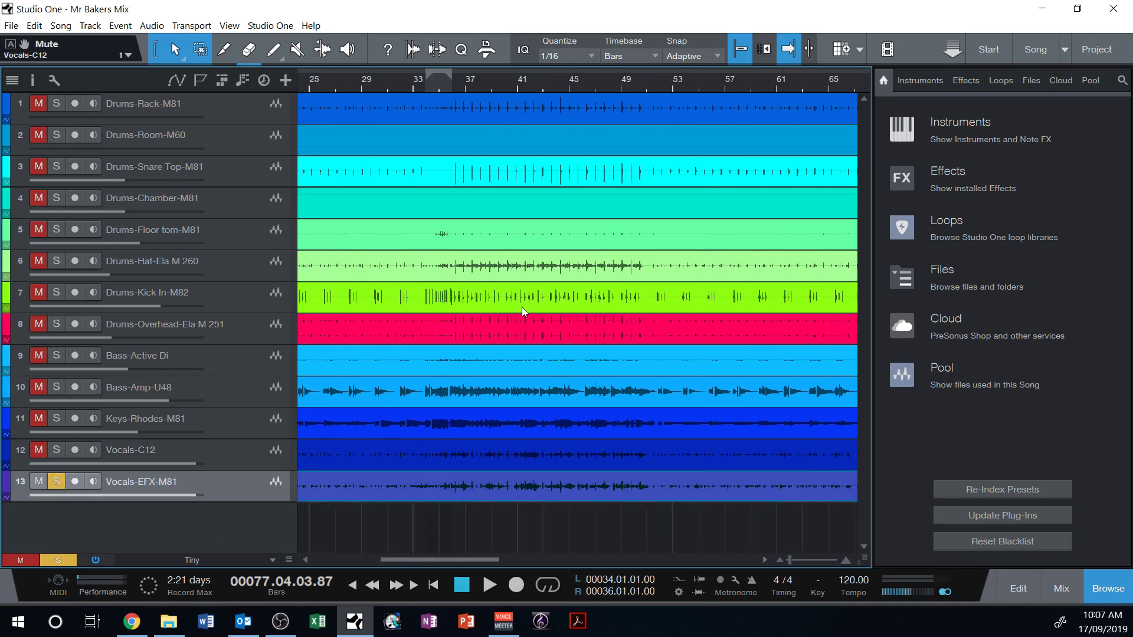
left_click(454, 85)
key("space")
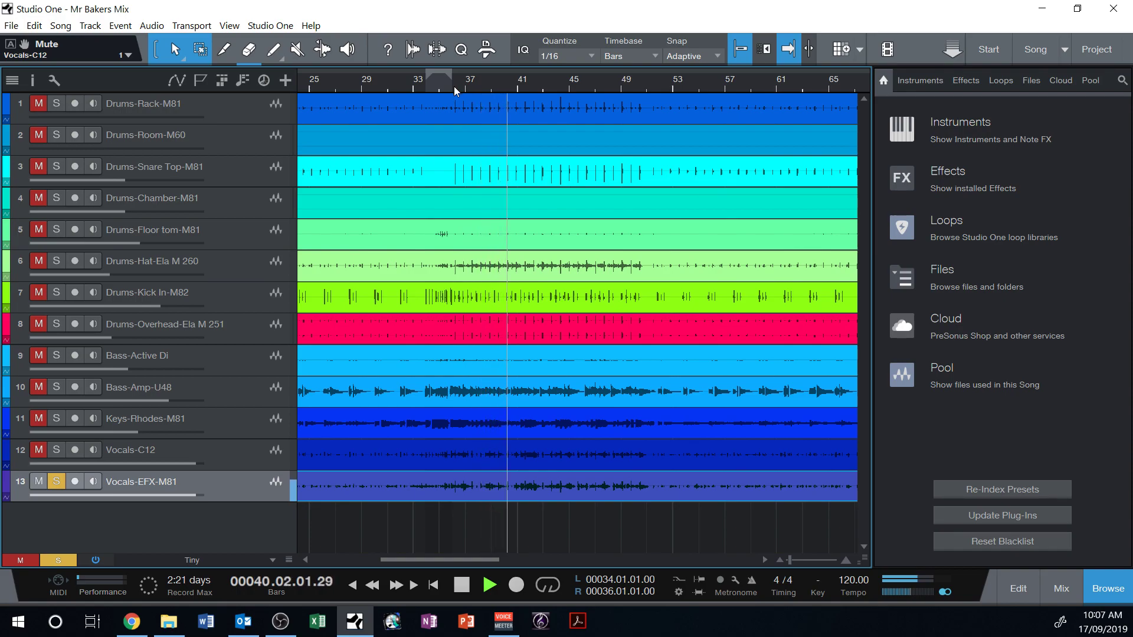
key("space")
Move the solo from Vocals-EFX-M81 to Vocals-C12 and play a short pass.
left_click(56, 482)
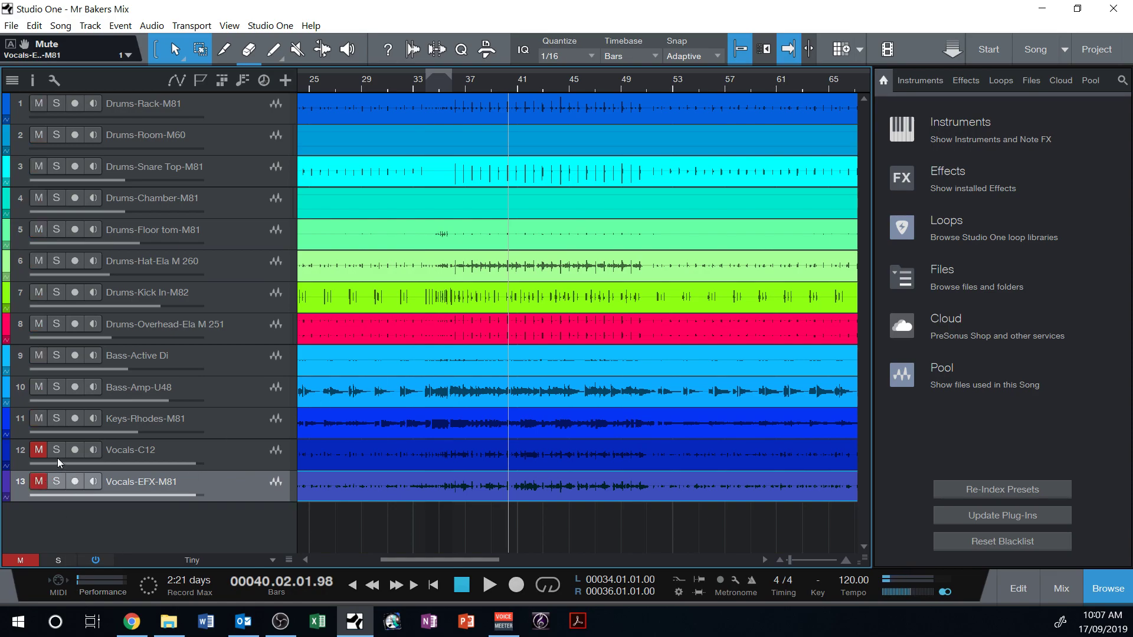
left_click(58, 454)
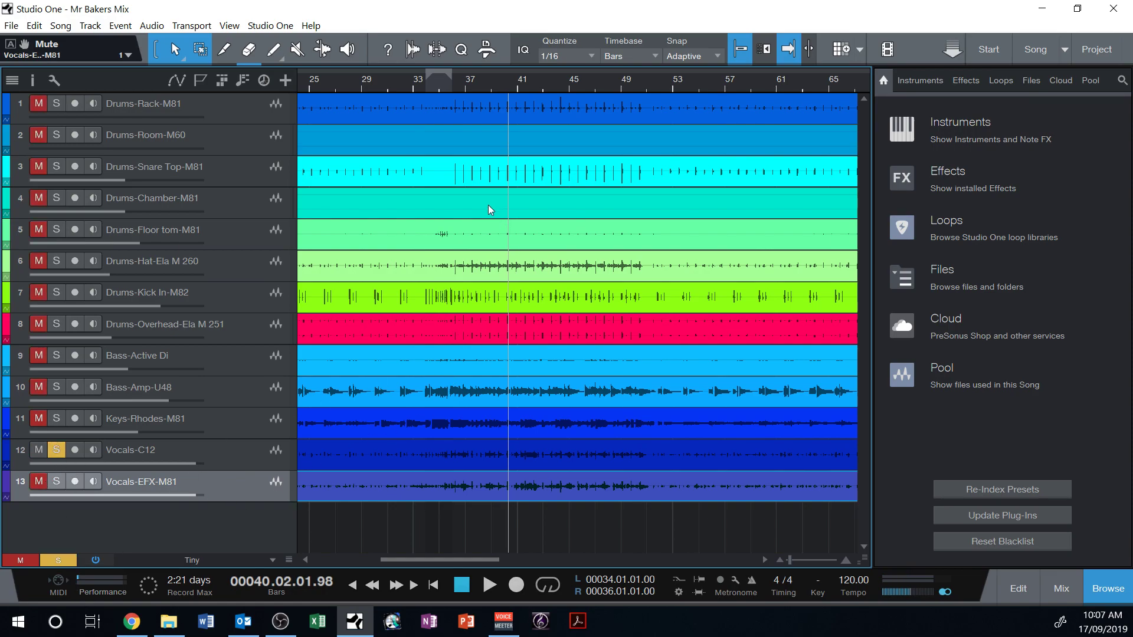
key("space")
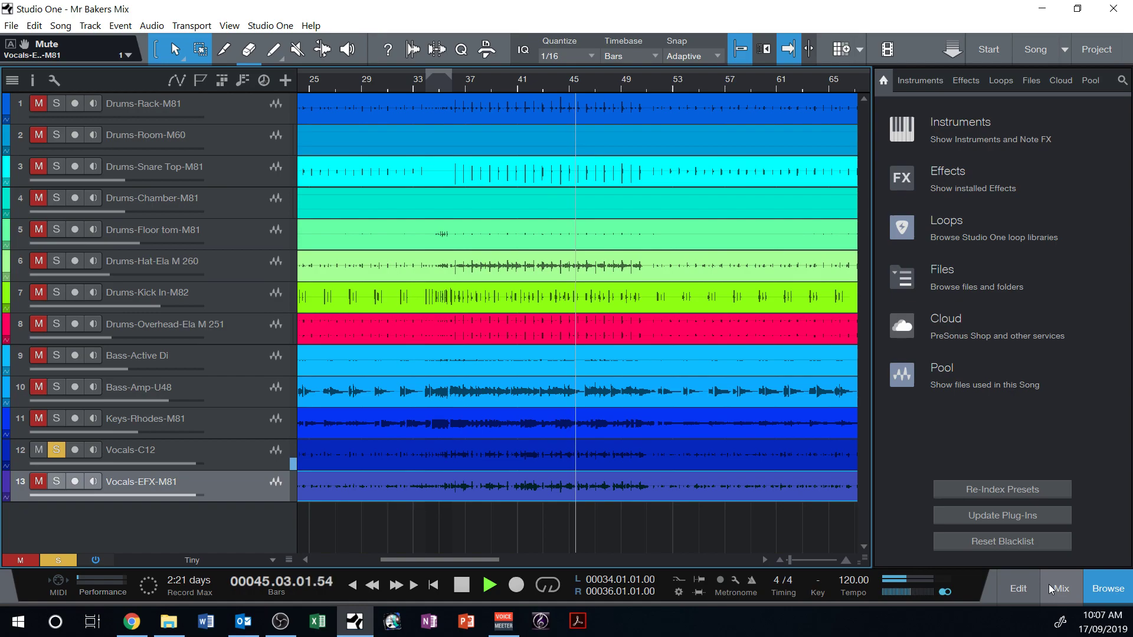
key("space")
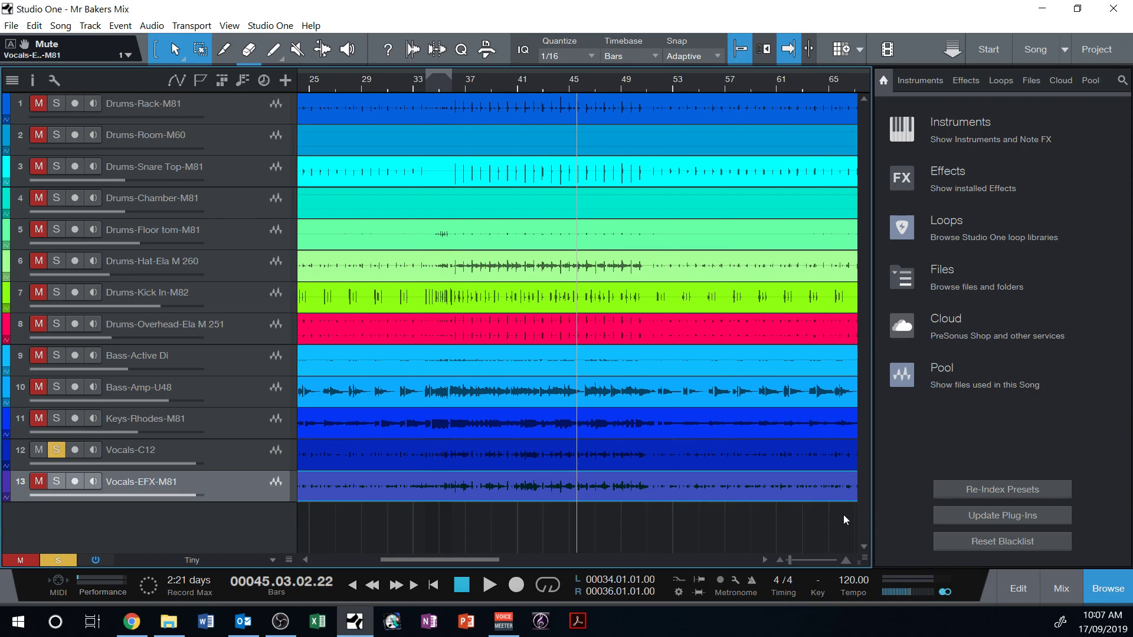
Show the mixer console and select the Vocals-C12 channel.
left_click(1056, 581)
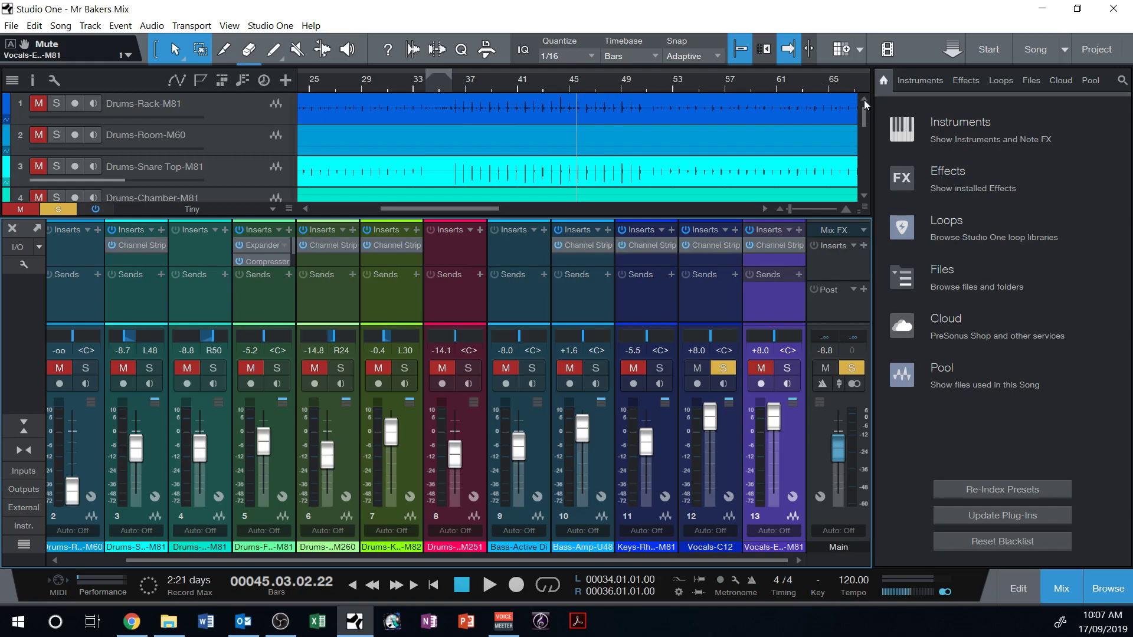
left_click_drag(865, 121, 866, 177)
left_click(253, 143)
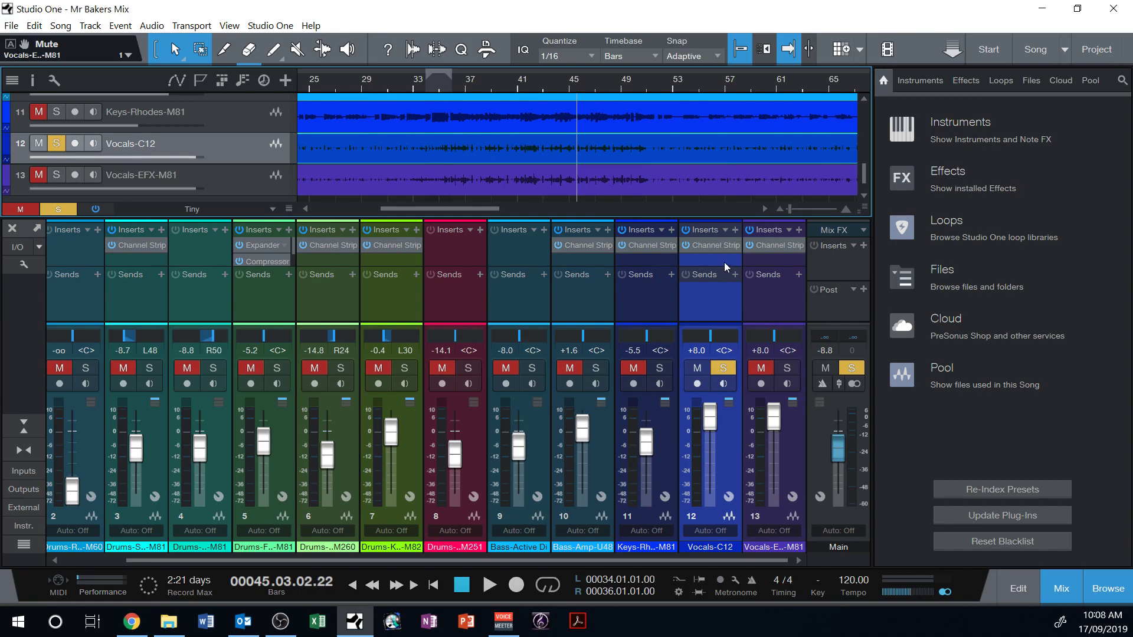
Open the Vocals-C12 insert effect list and scroll through the PreSonus plug-ins.
left_click(734, 230)
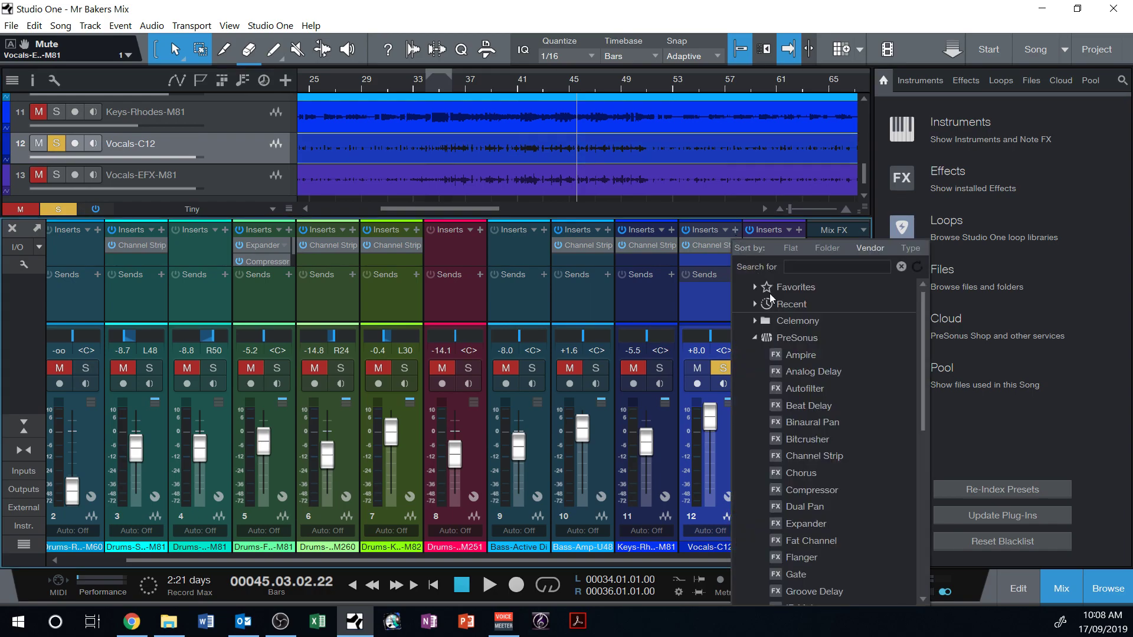
left_click_drag(923, 379, 919, 521)
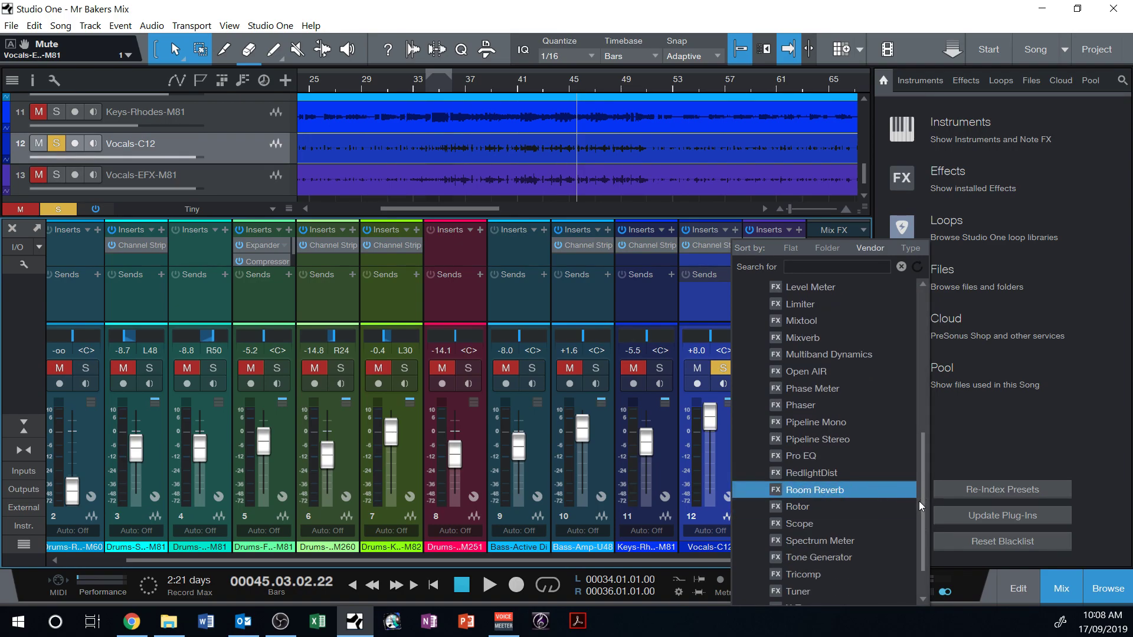
mouse_move(919, 501)
left_mouse_down()
mouse_move(918, 530)
mouse_move(910, 492)
left_mouse_up()
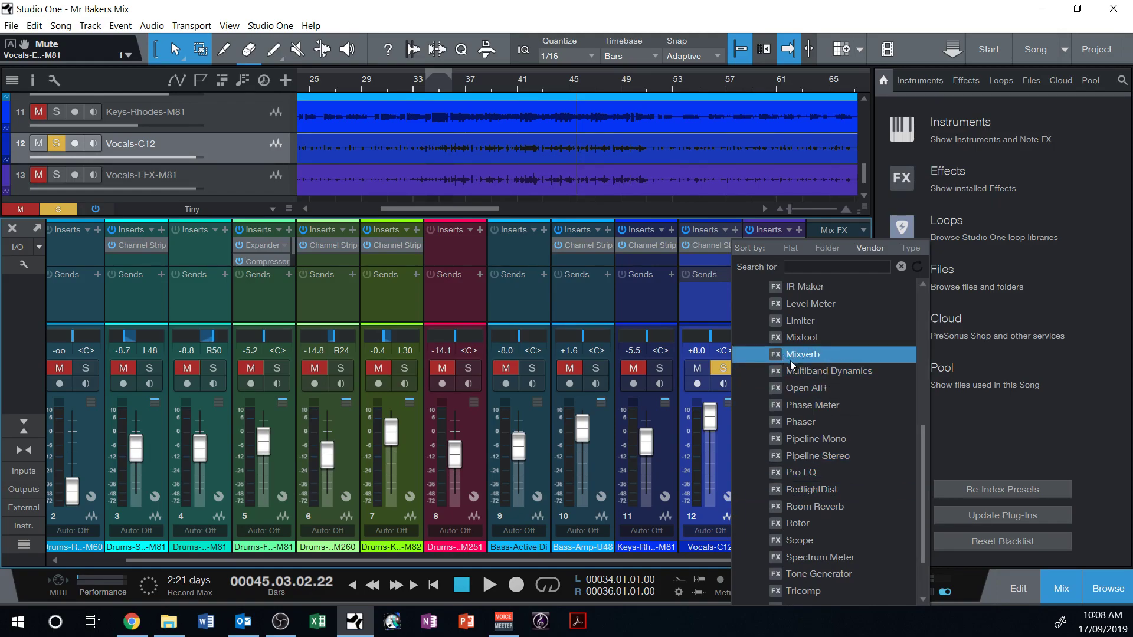
left_click_drag(923, 450, 923, 409)
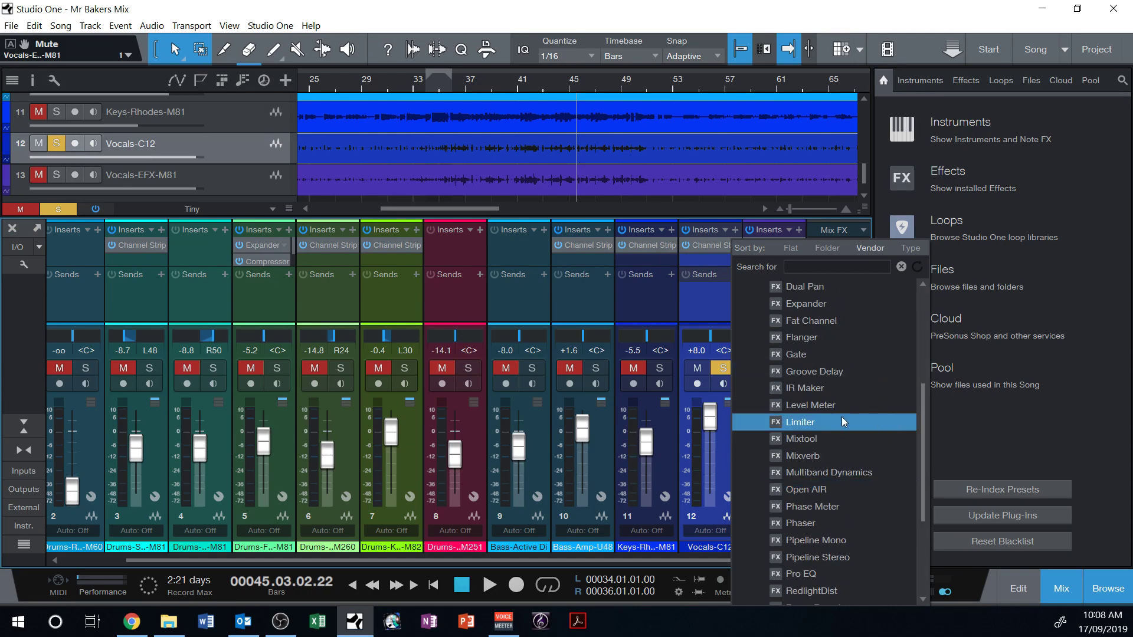
Insert Mixverb on Vocals-C12, then loop bars 34–50 with Loop Active on.
left_click(818, 458)
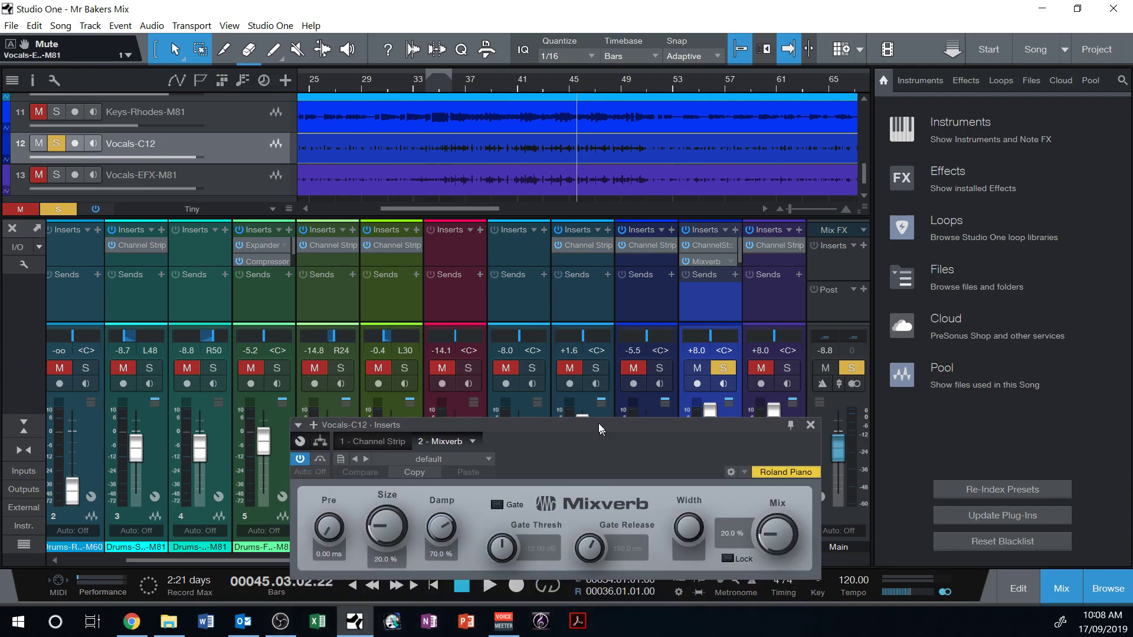
left_click_drag(598, 420, 607, 274)
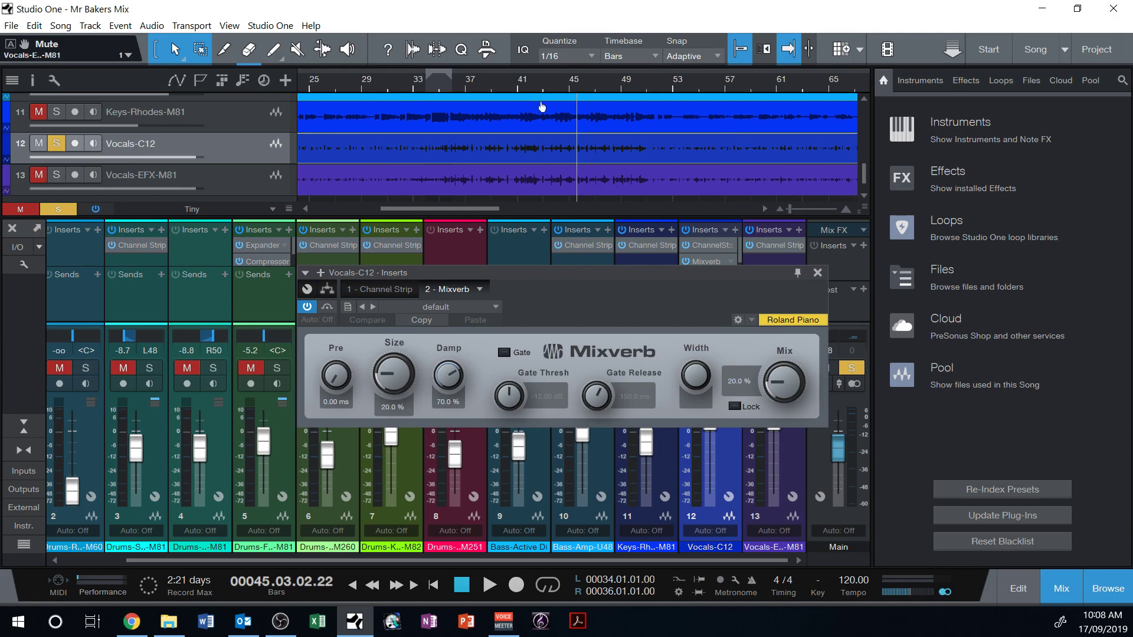
left_click_drag(584, 64, 632, 73)
right_click(581, 75)
left_click(600, 84)
Loop from bar 35 while raising Mixverb Size and pushing Mix up to 85.5%.
left_click(438, 86)
key("space")
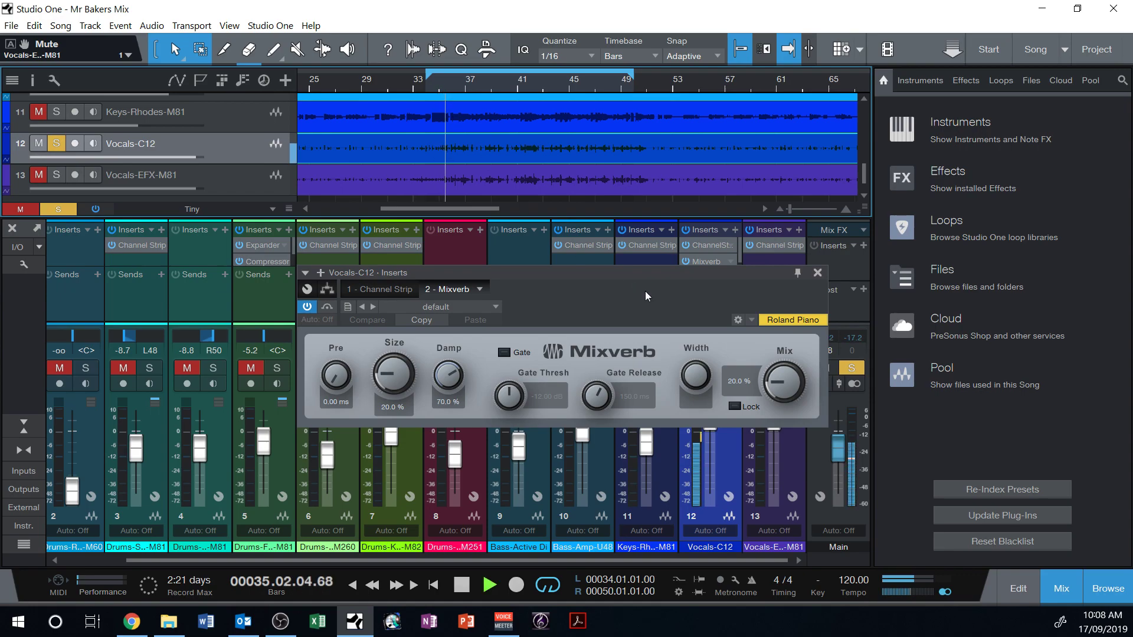
key("space")
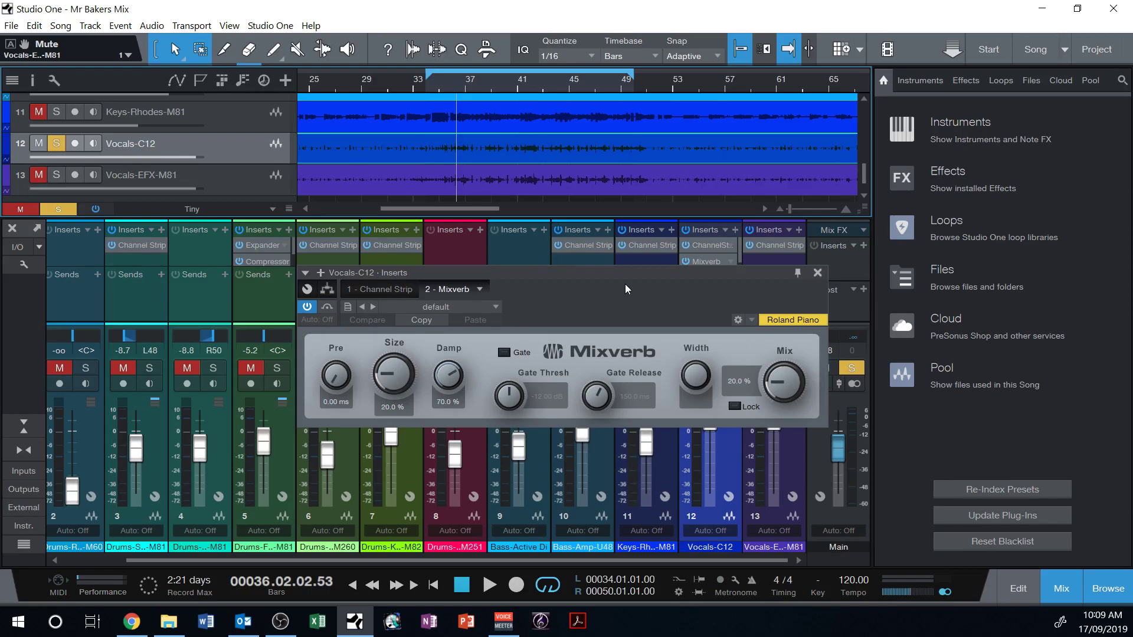
key("space")
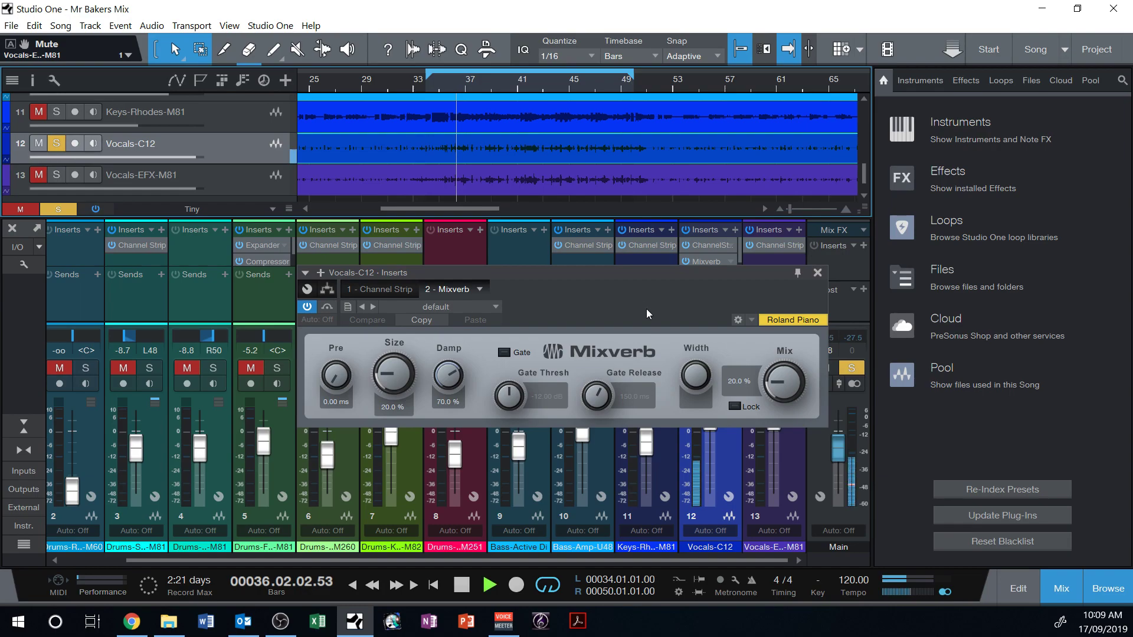
left_click_drag(785, 384, 784, 370)
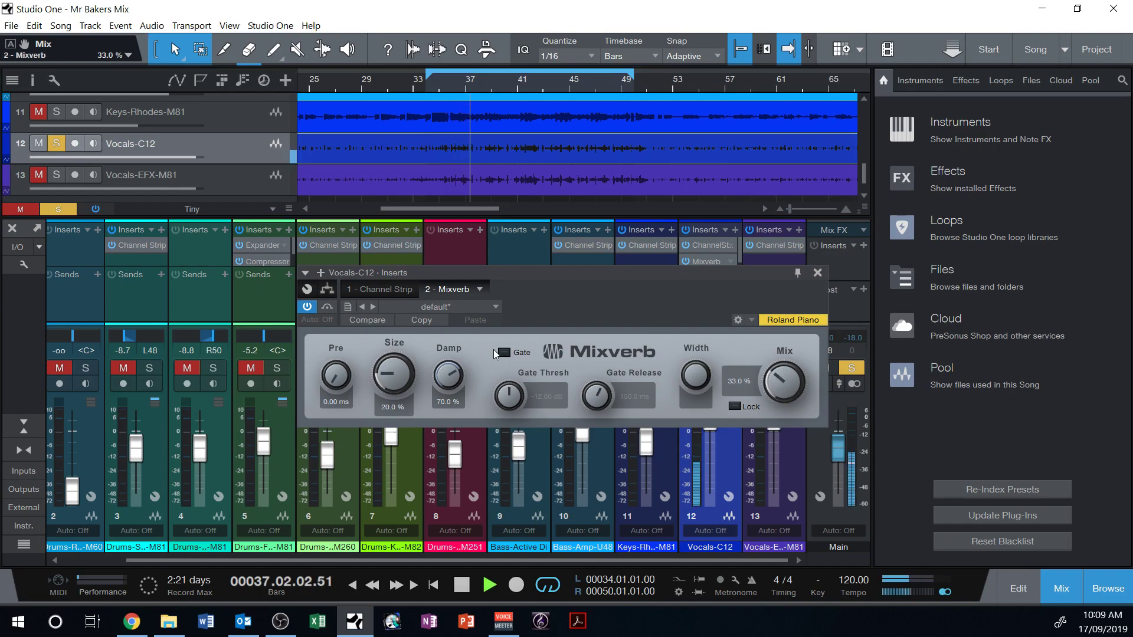
left_click_drag(393, 369, 394, 350)
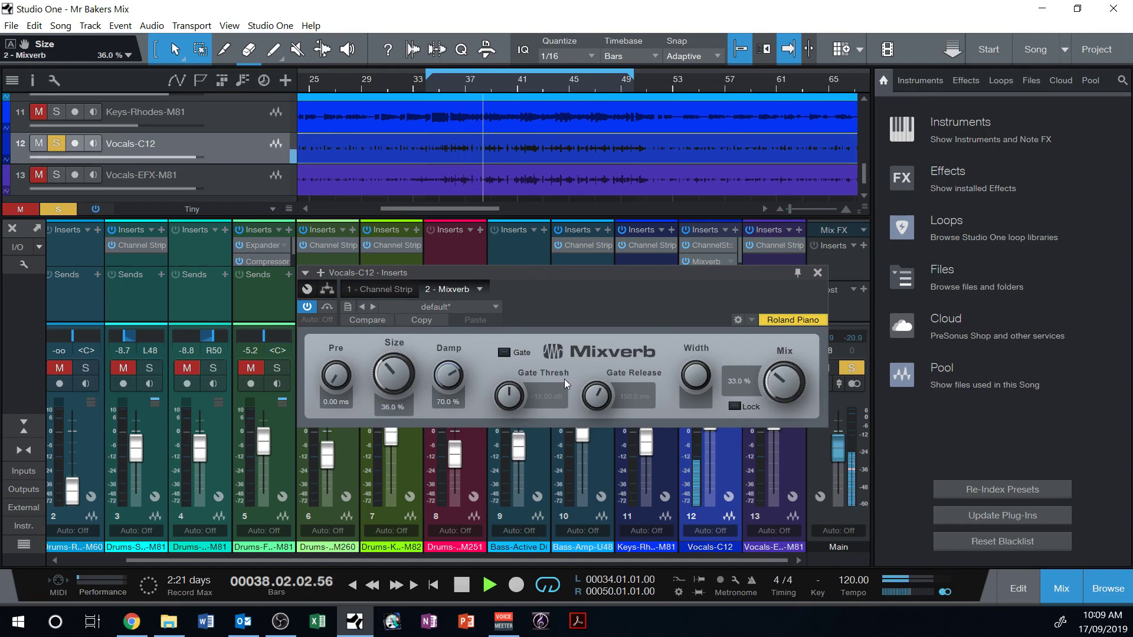
left_click_drag(780, 378, 775, 355)
left_click_drag(393, 372, 389, 332)
left_click_drag(782, 378, 779, 321)
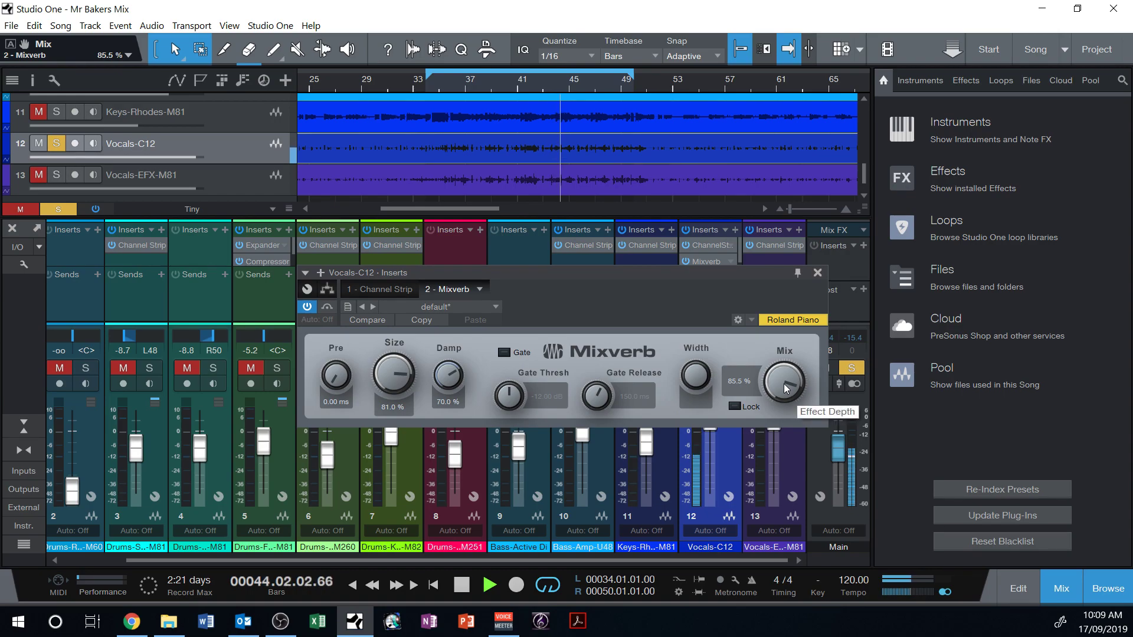
key("space")
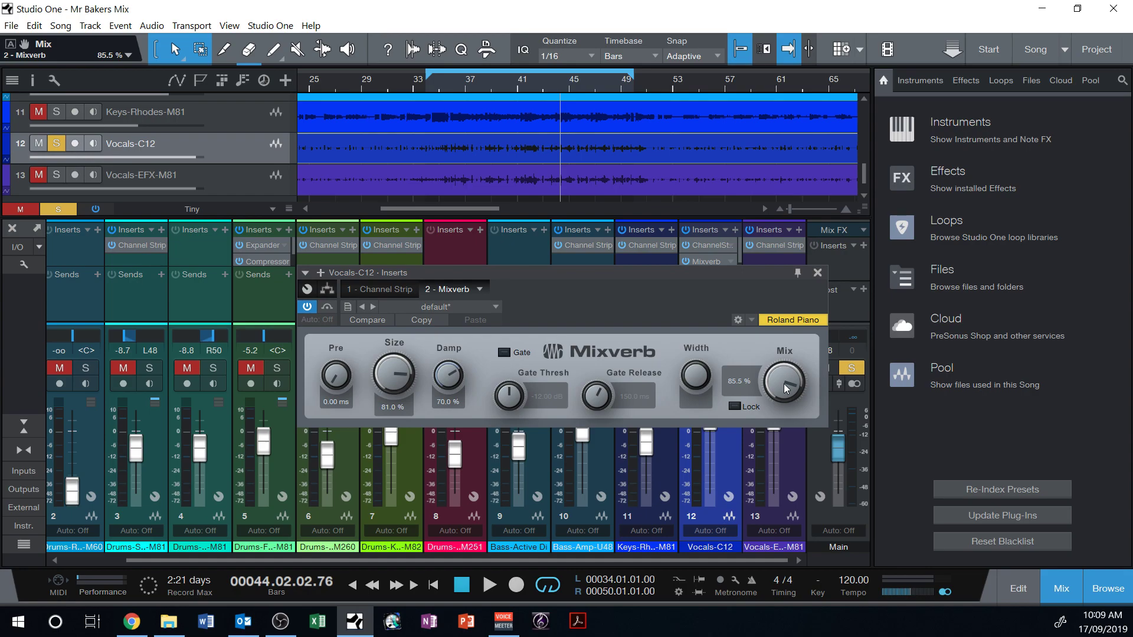
While playing, pull Mixverb Mix and Size down, trying values down to 11.5%.
key("space")
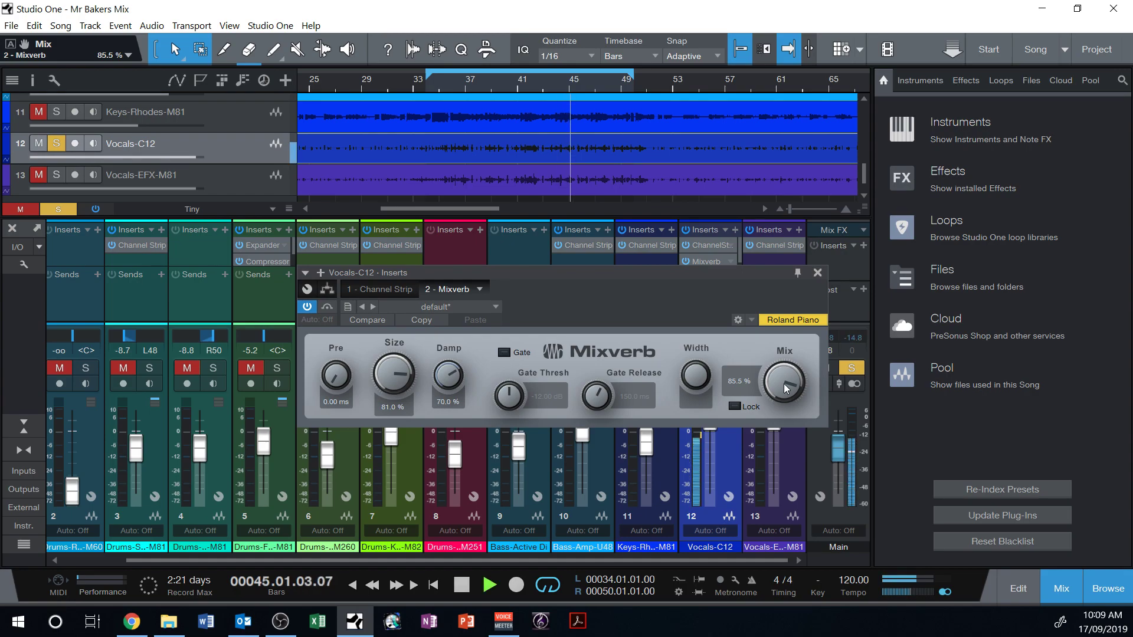
left_click_drag(787, 380, 787, 413)
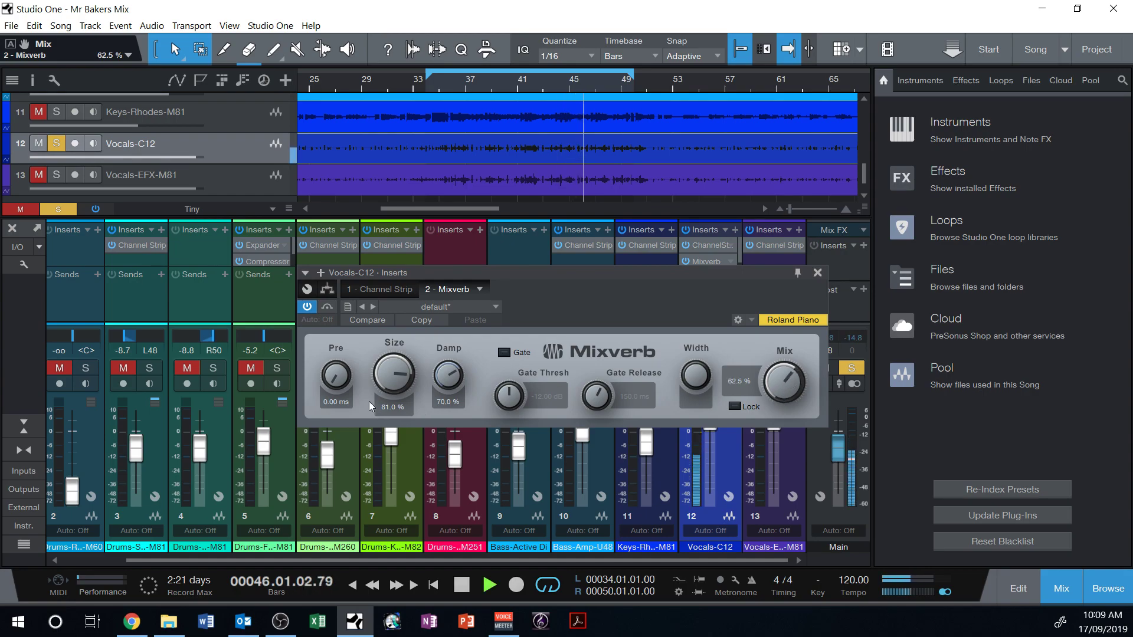
left_click_drag(392, 378, 393, 408)
left_click_drag(780, 383, 780, 413)
left_click_drag(391, 379, 389, 426)
left_click_drag(777, 400, 776, 404)
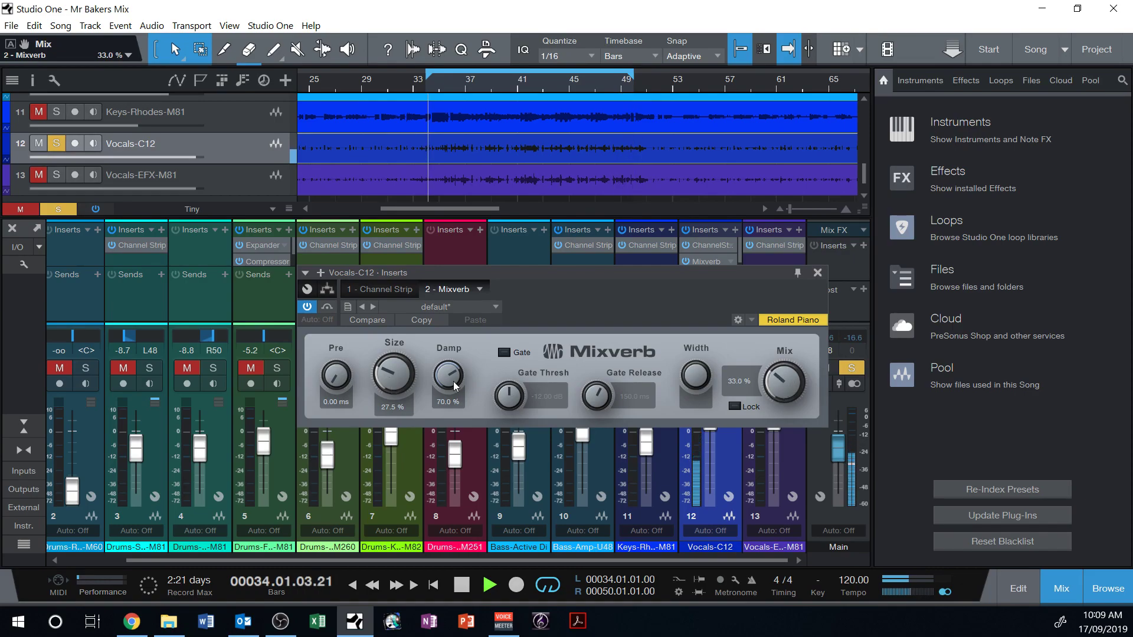
left_click_drag(391, 381, 391, 382)
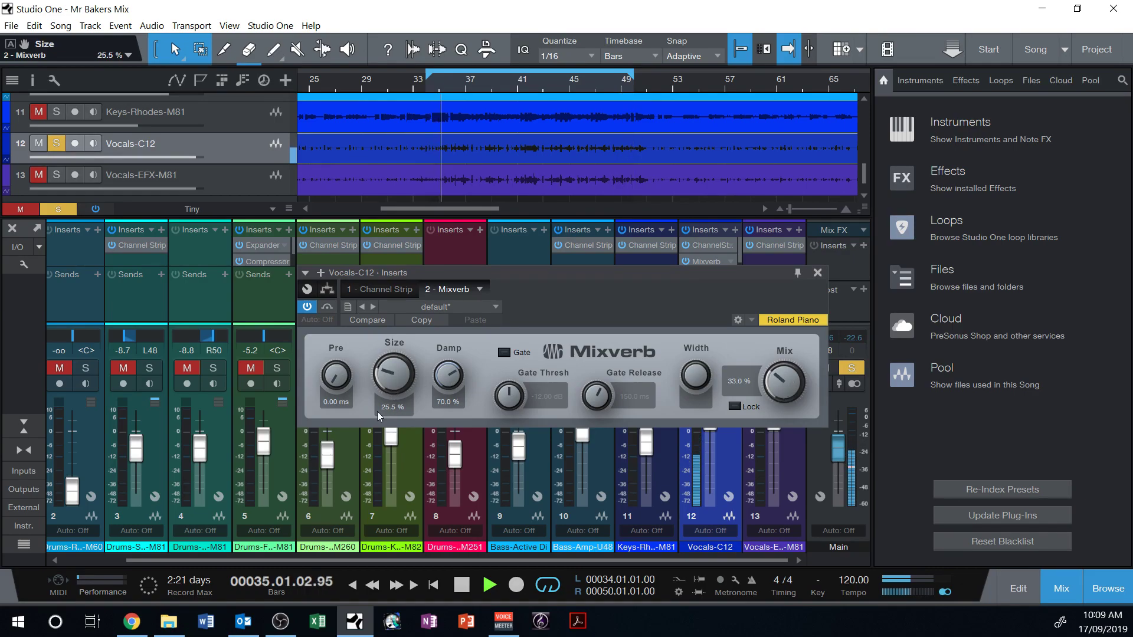
left_click_drag(391, 376, 389, 404)
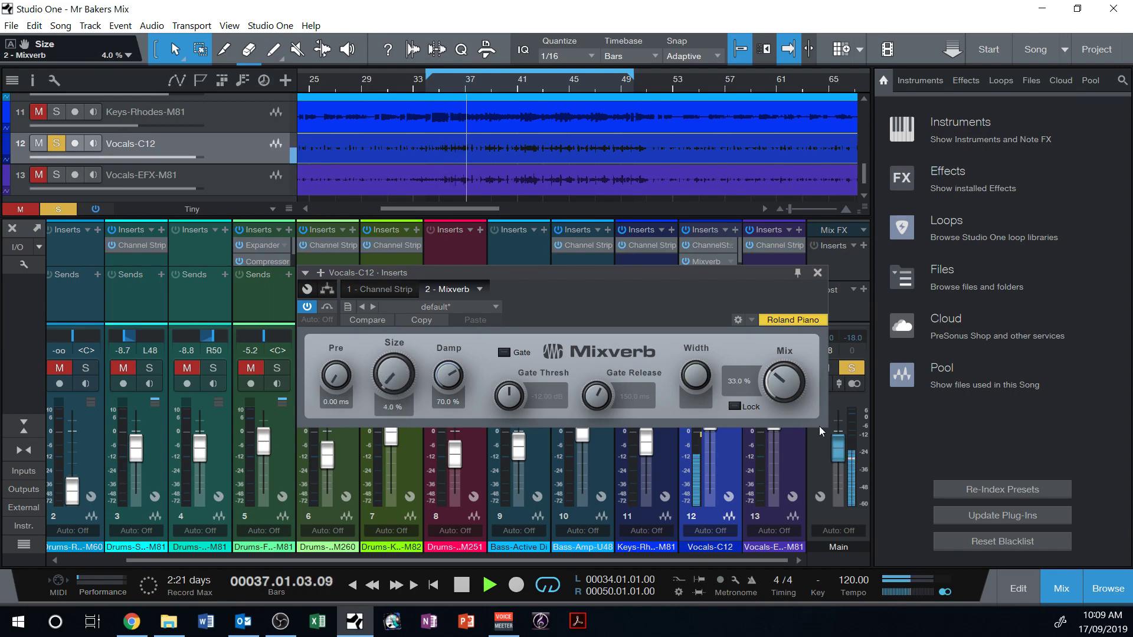
Settle the Mixverb at Size 36% and Mix 27%, then stop playback.
left_click_drag(784, 392, 783, 472)
left_click_drag(392, 386, 388, 325)
mouse_move(776, 385)
left_mouse_down()
mouse_move(779, 366)
mouse_move(774, 380)
left_mouse_up()
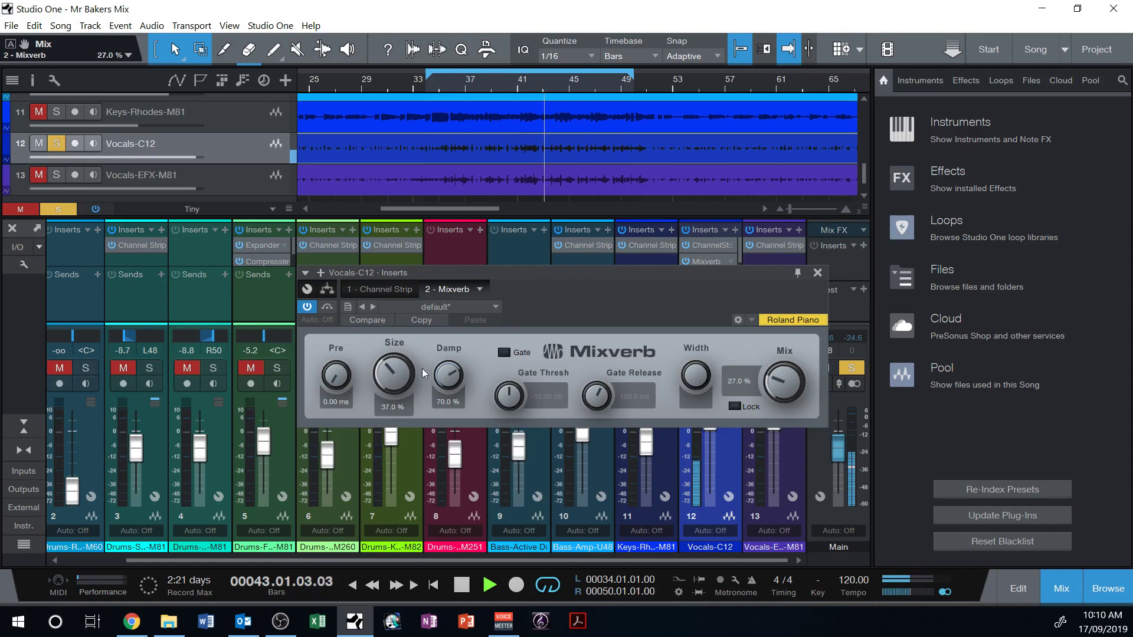
left_click_drag(387, 373, 385, 384)
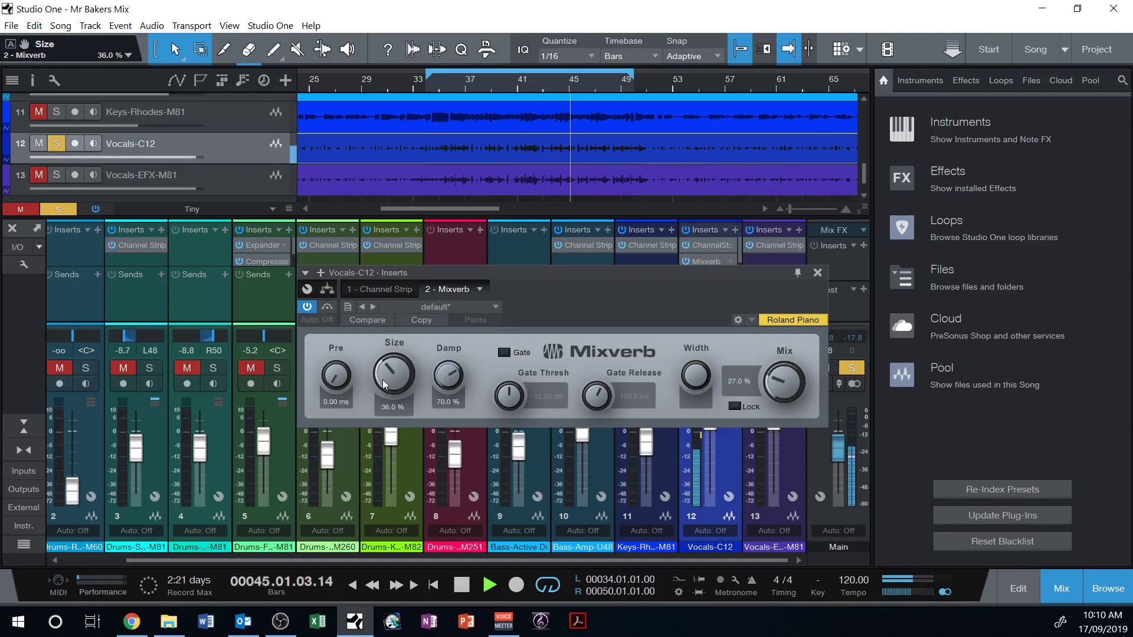
key("space")
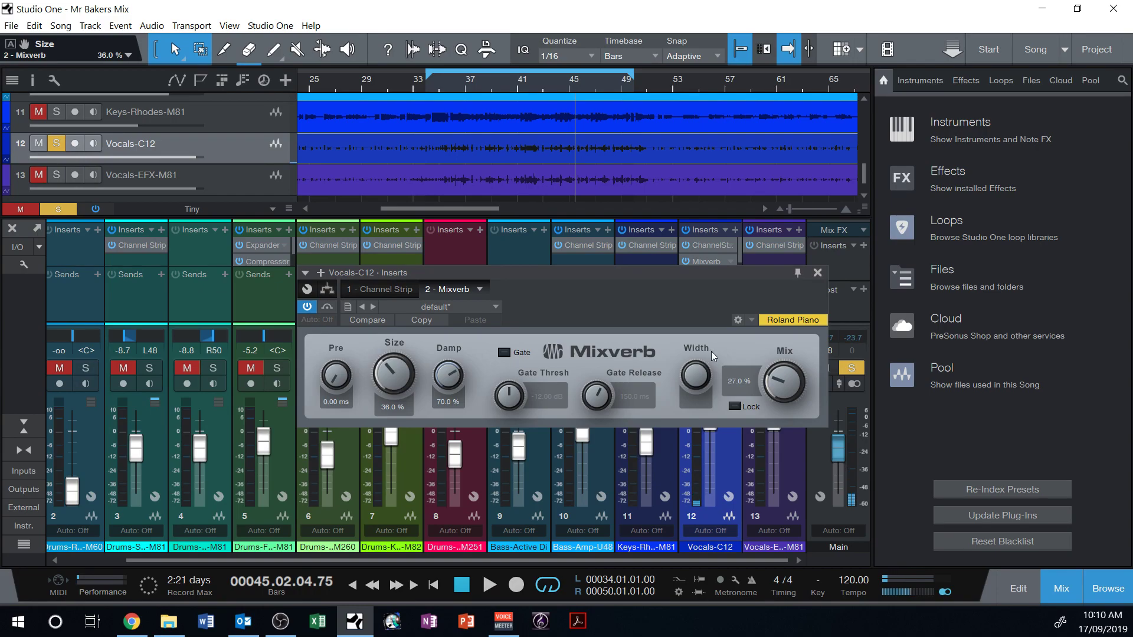
Close Mixverb, solo Vocals-EFX-M81 too, and play both vocals from bar 35.
left_click(817, 273)
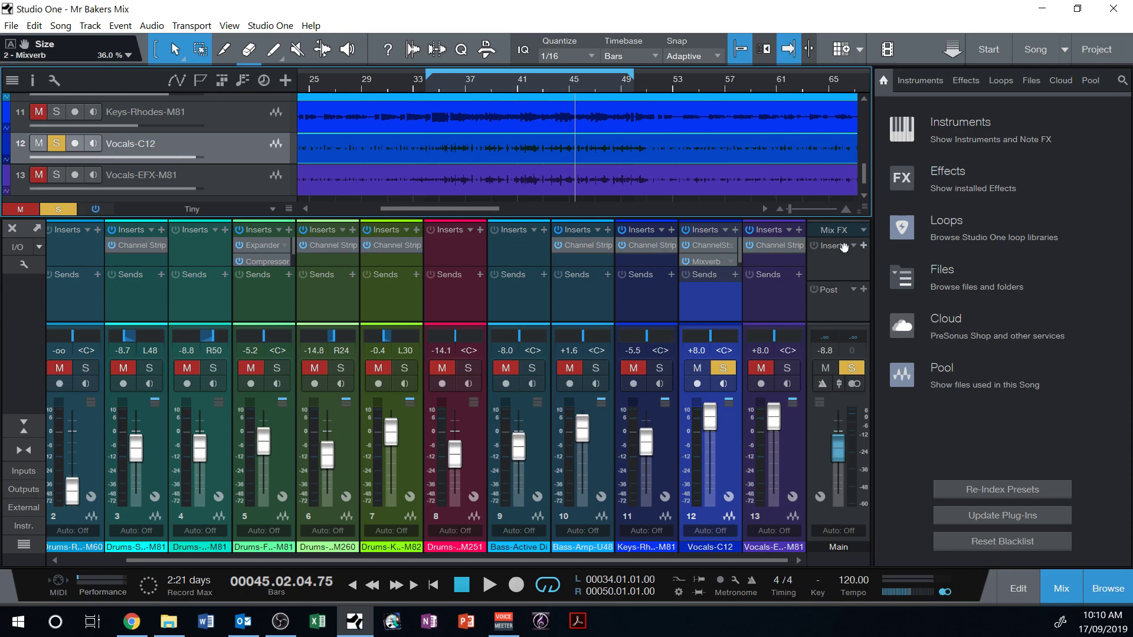
left_click(52, 177)
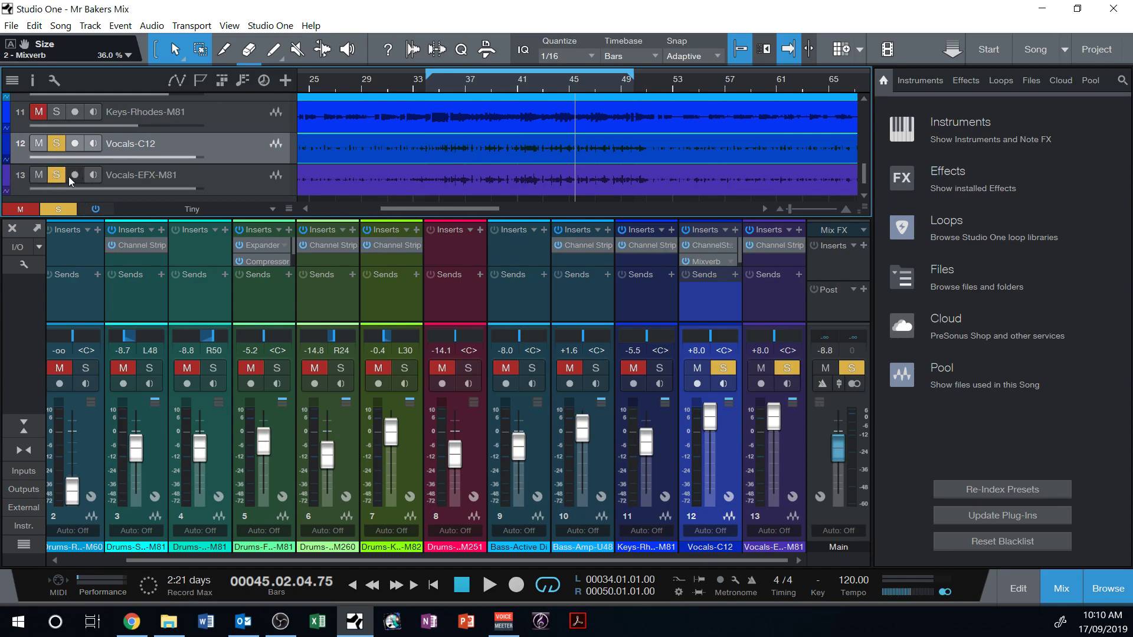
left_click(437, 84)
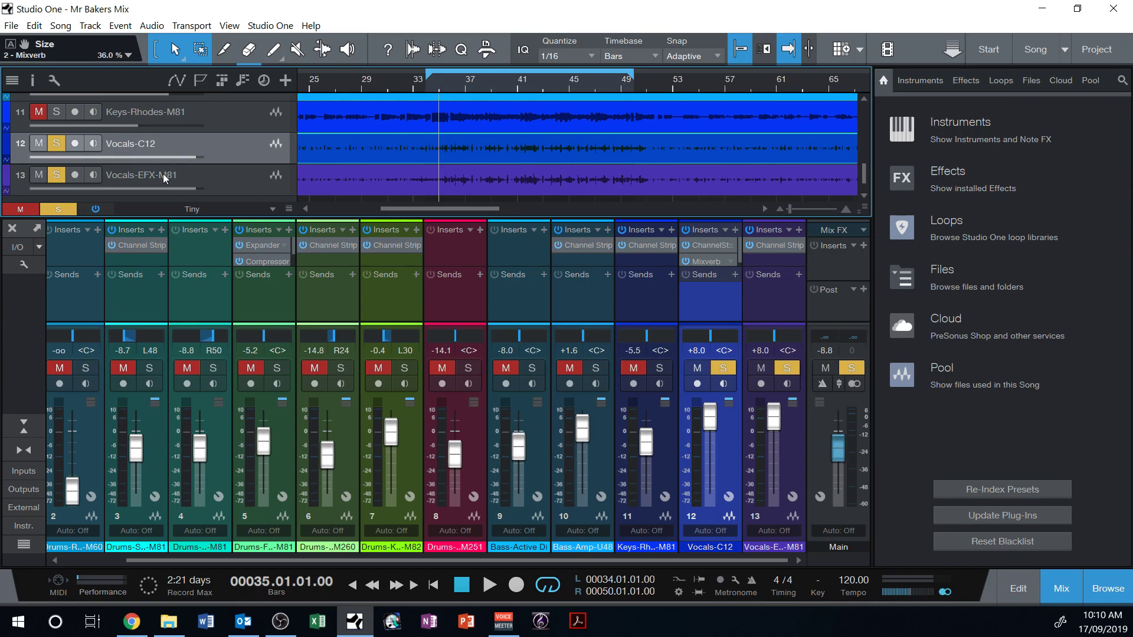
key("space")
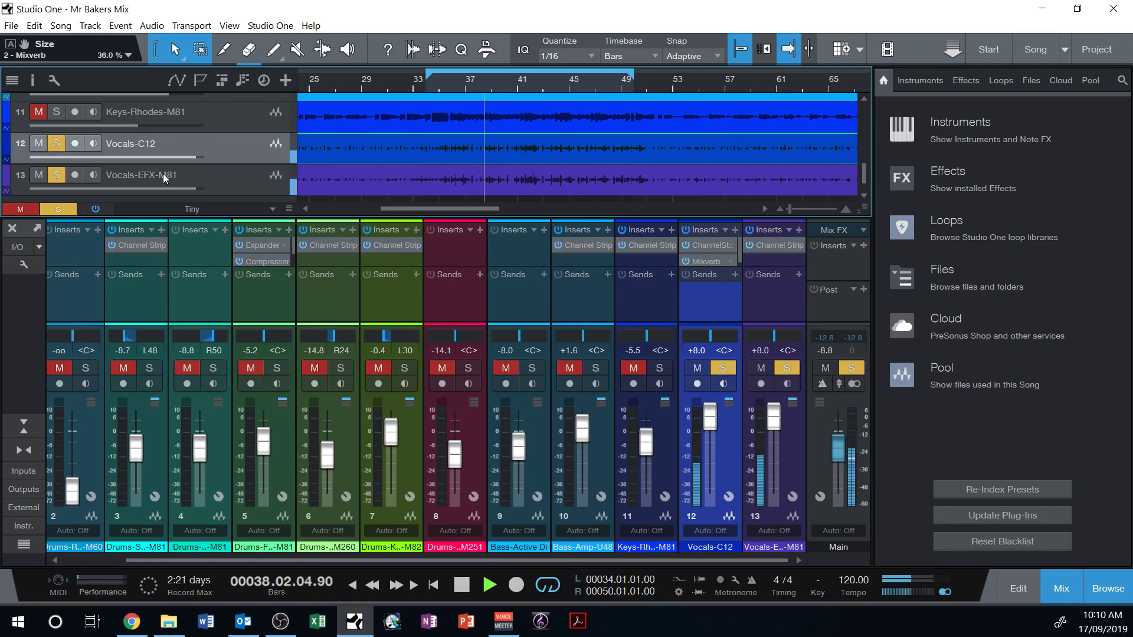
key("space")
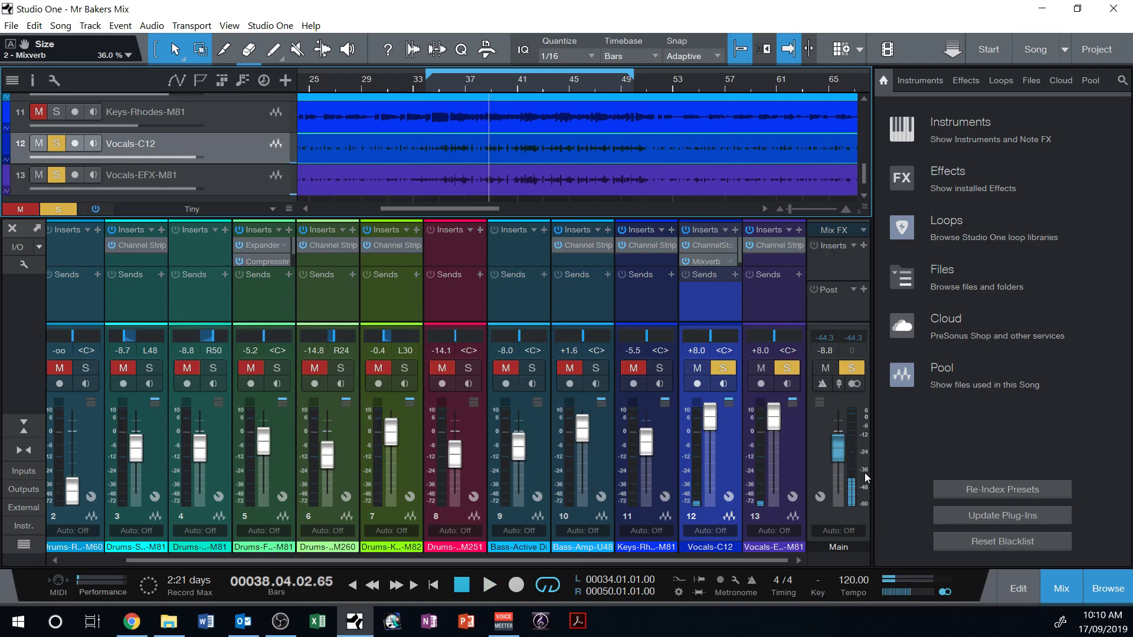
Hide the mixer and select drum tracks 1–8, from Drums-Overhead-Ela M 251 to track 1.
left_click(1067, 588)
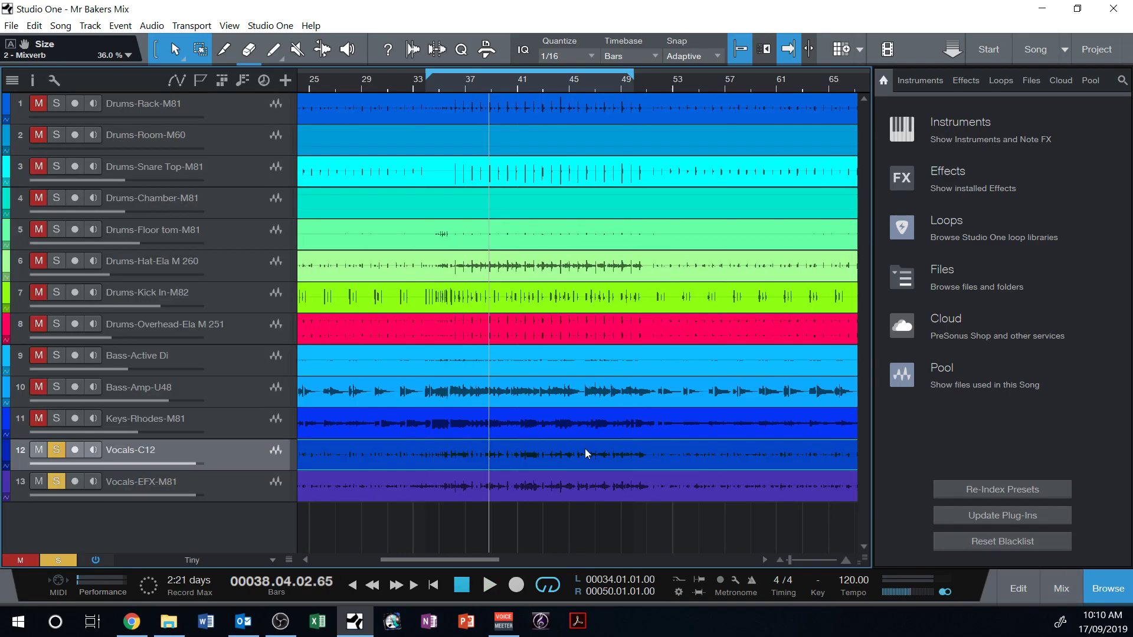
left_click(246, 388)
left_click(243, 367)
left_click(246, 378)
key("Up")
left_click(245, 388)
left_click(246, 356)
left_click(245, 386)
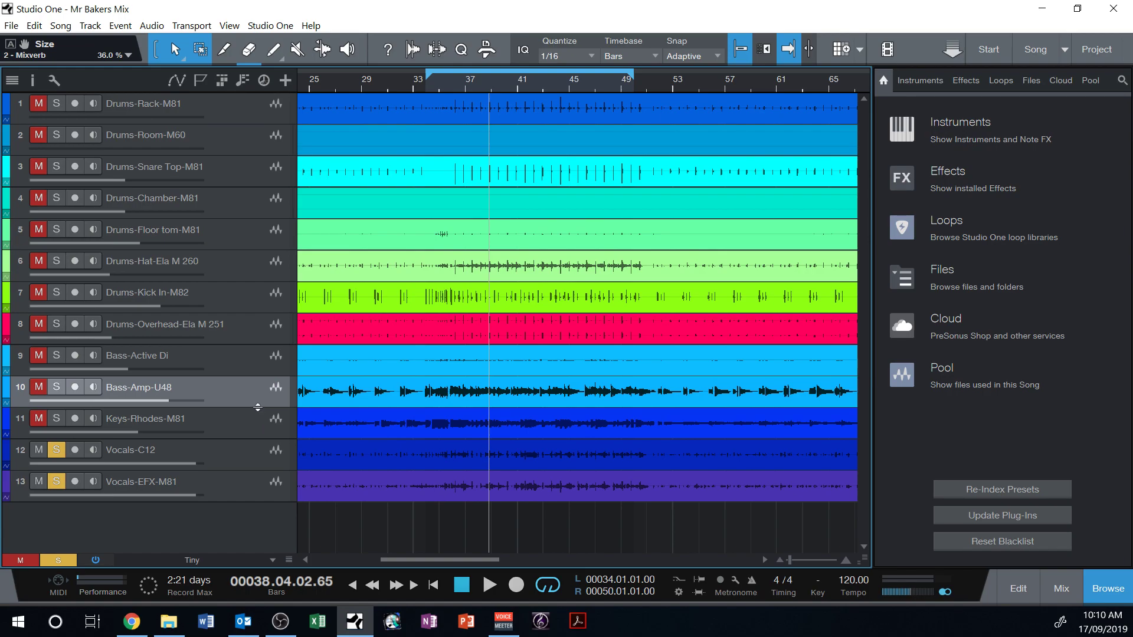
left_click(245, 357)
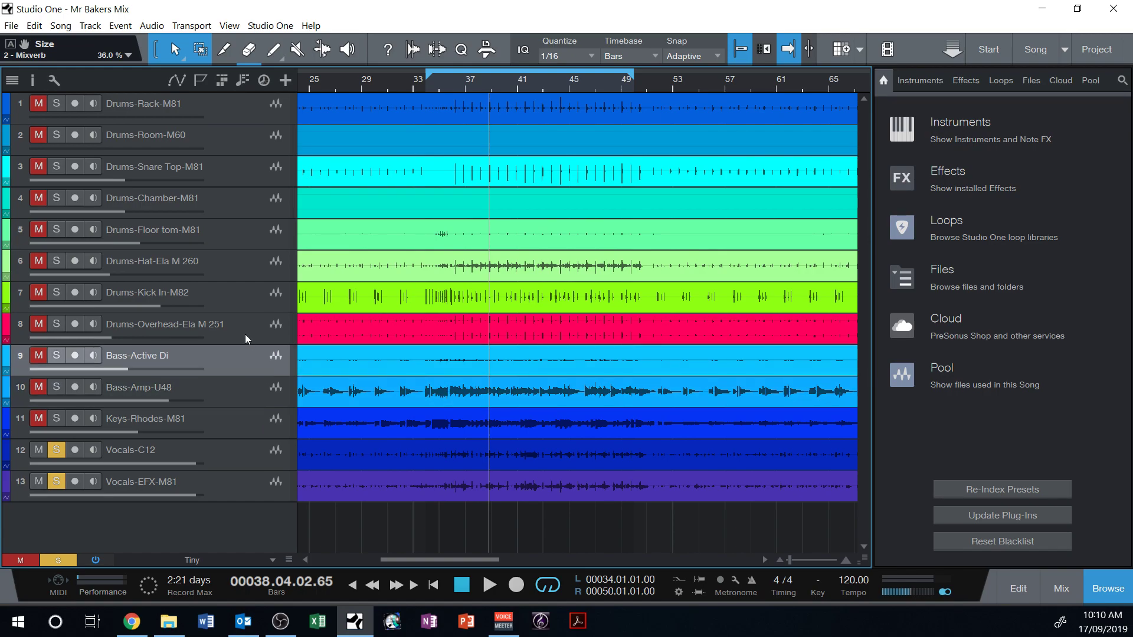
left_click(273, 328)
left_click(270, 119, "shift")
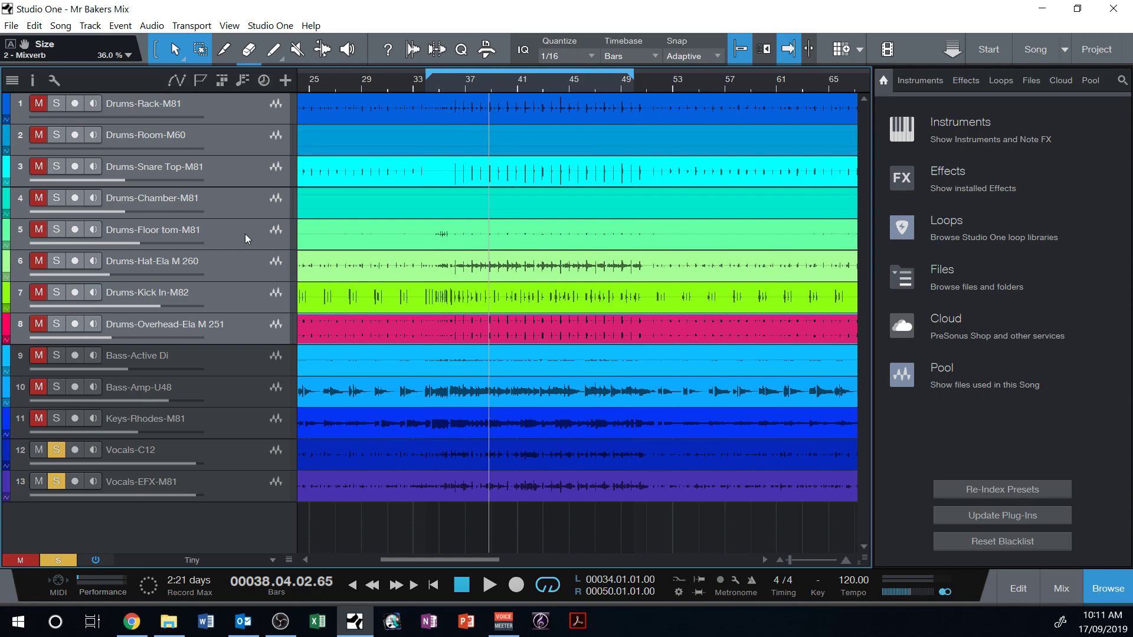
Add a VCA 1 fader for the eight selected drum channels and lower it to -2.3 dB.
right_click(275, 261)
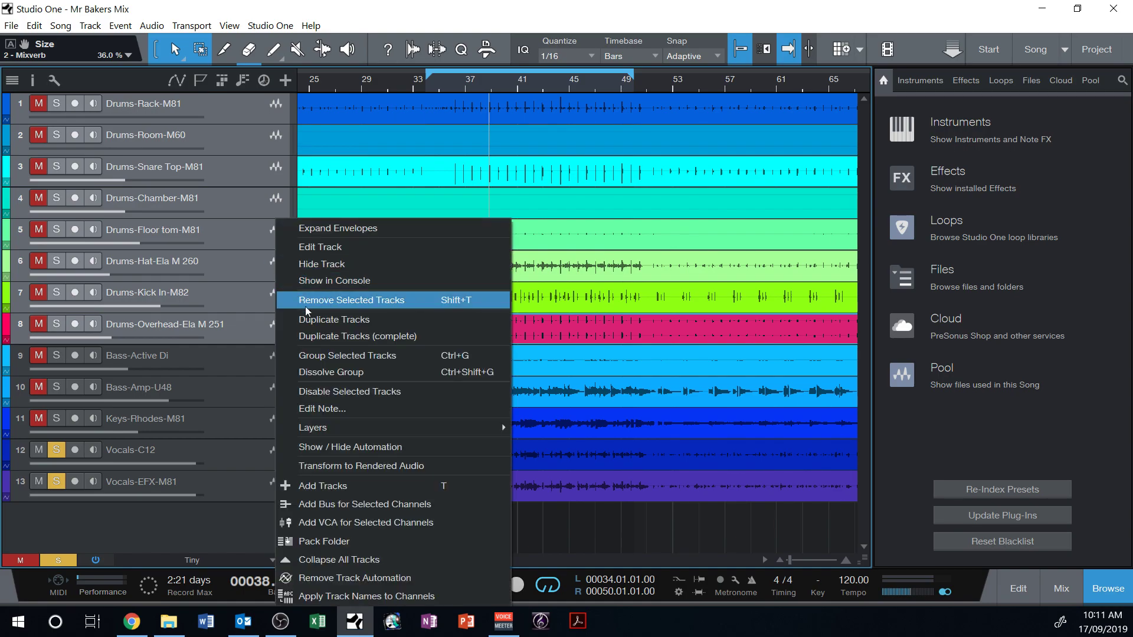
left_click(356, 505)
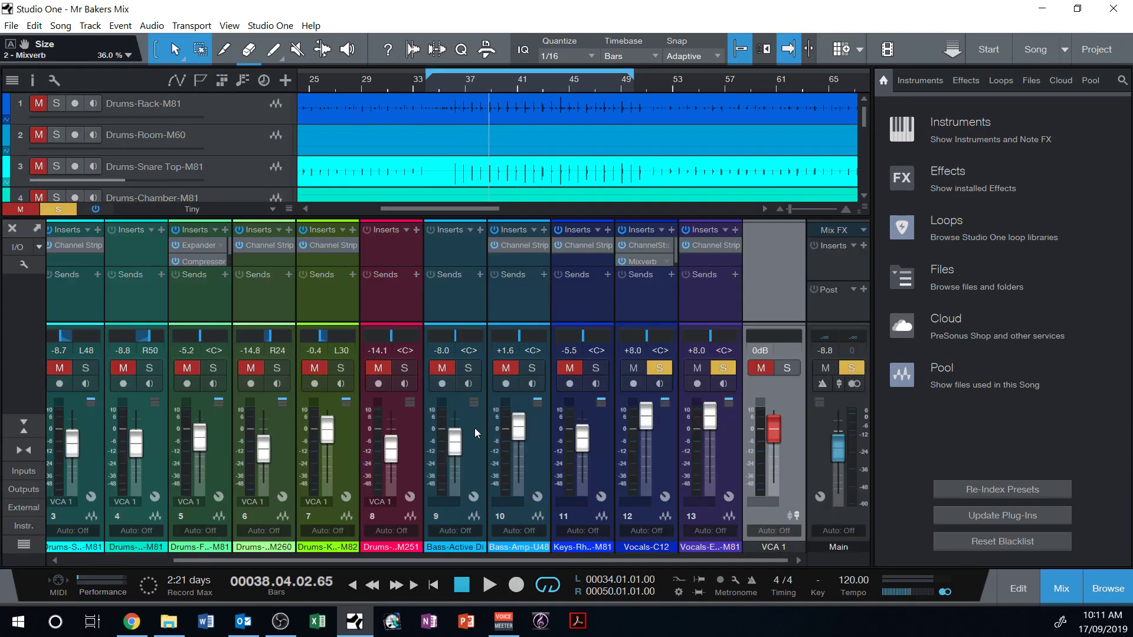
left_click_drag(773, 427, 774, 435)
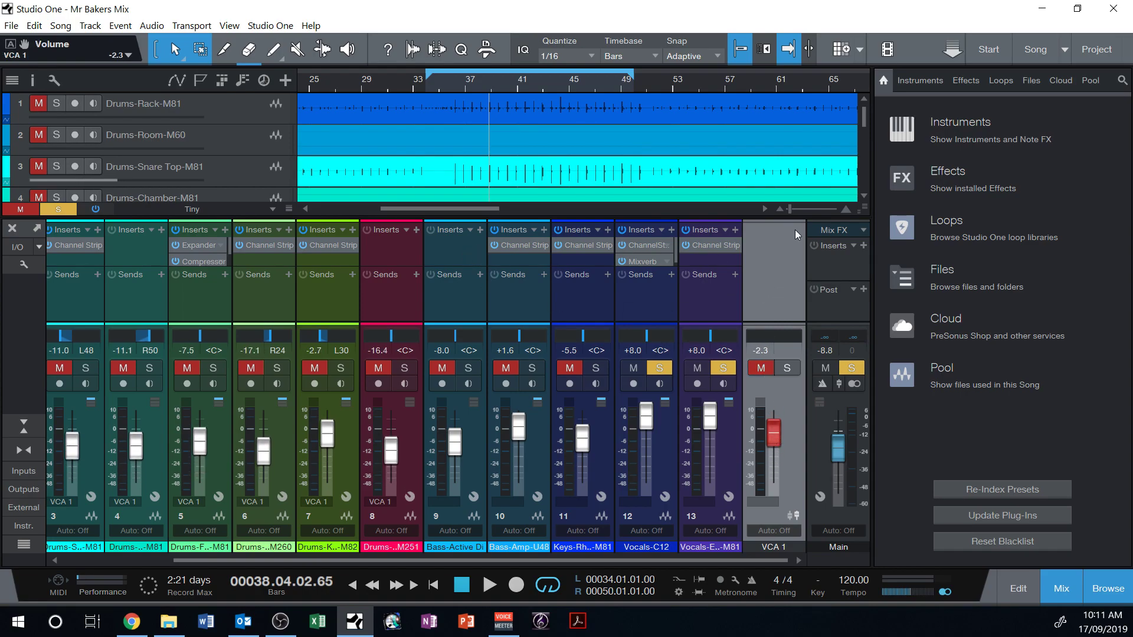
Hide the mixer and select drum tracks 1–8 in the arrangement.
left_click(1031, 592)
left_click(275, 303)
left_click(275, 328)
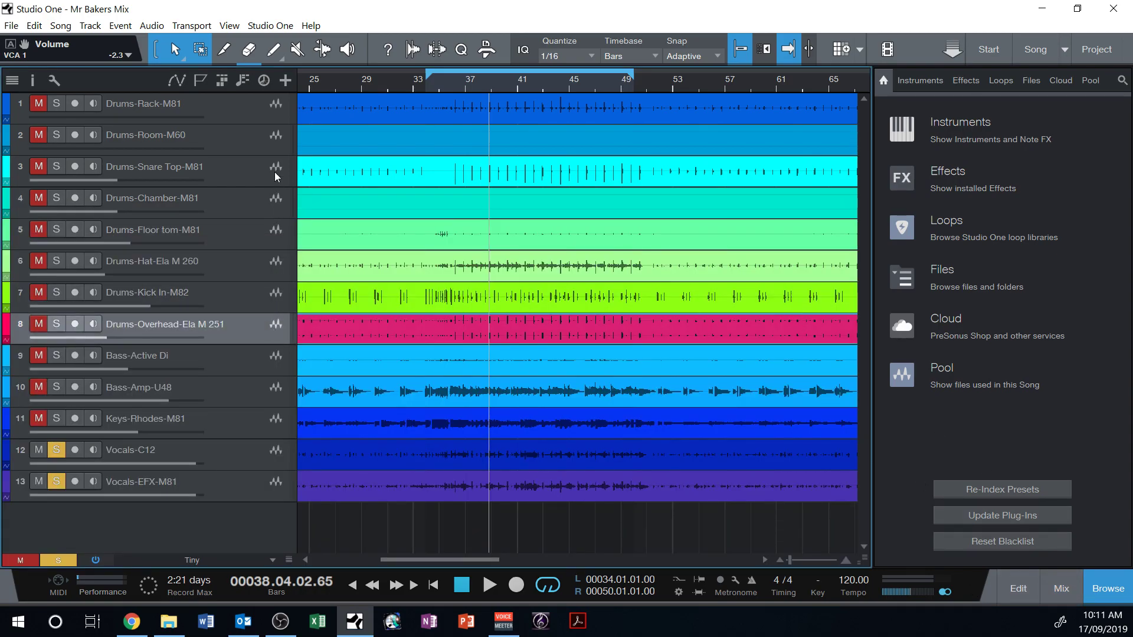
left_click(275, 118, "shift")
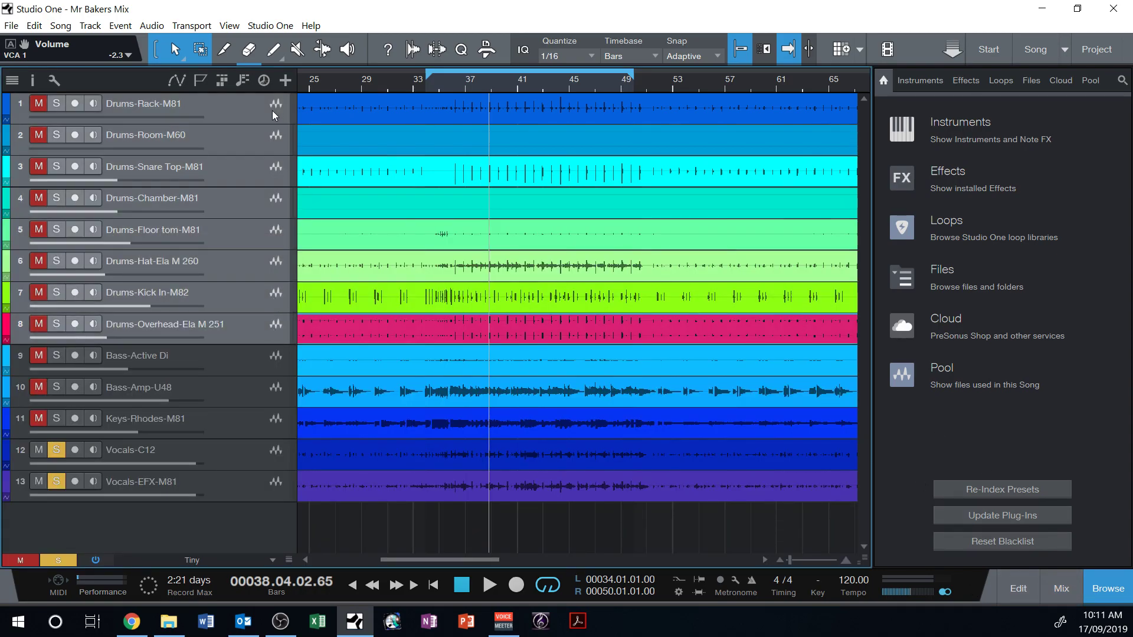
Remove the VCA 1 channel via the mixer's channel list and return to the arrange view.
left_click(1061, 588)
left_click(24, 544)
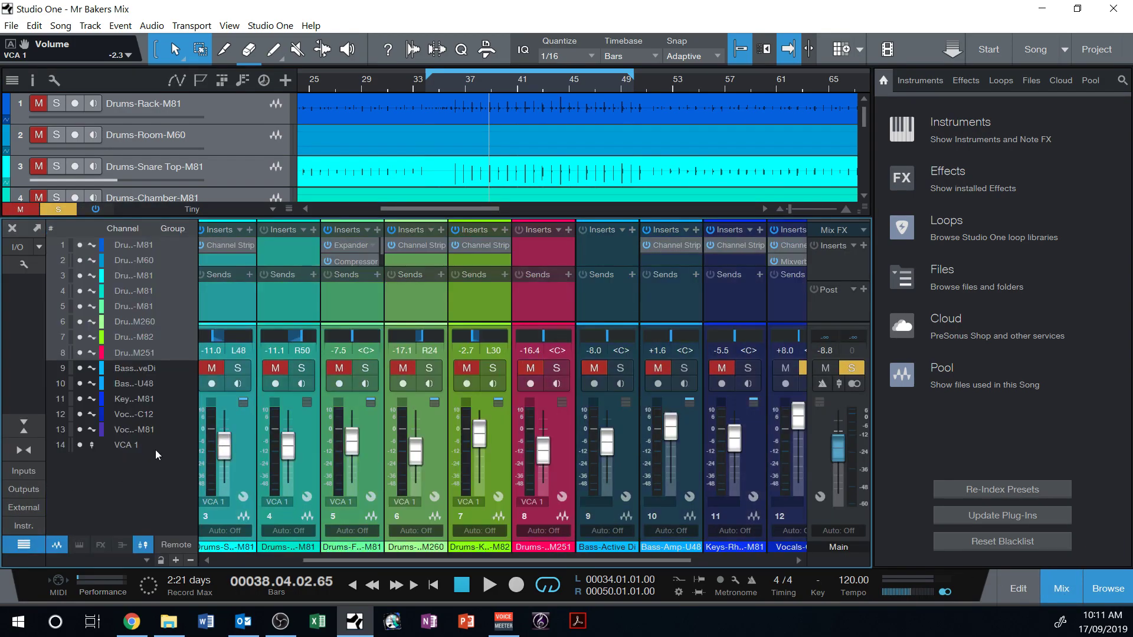
left_click(139, 446)
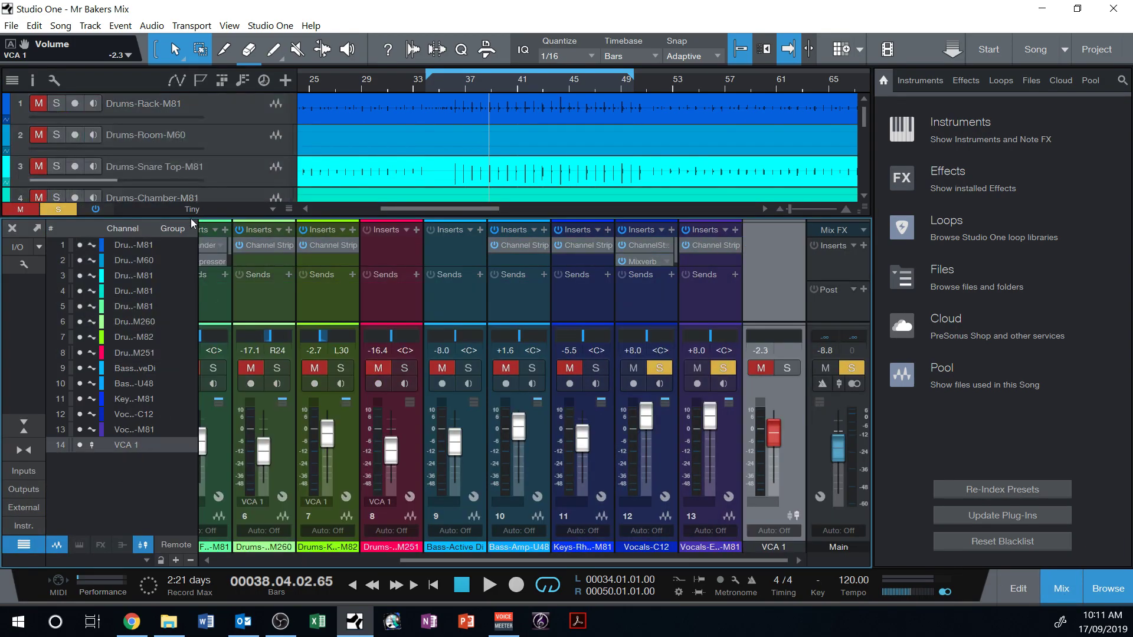
right_click(121, 448)
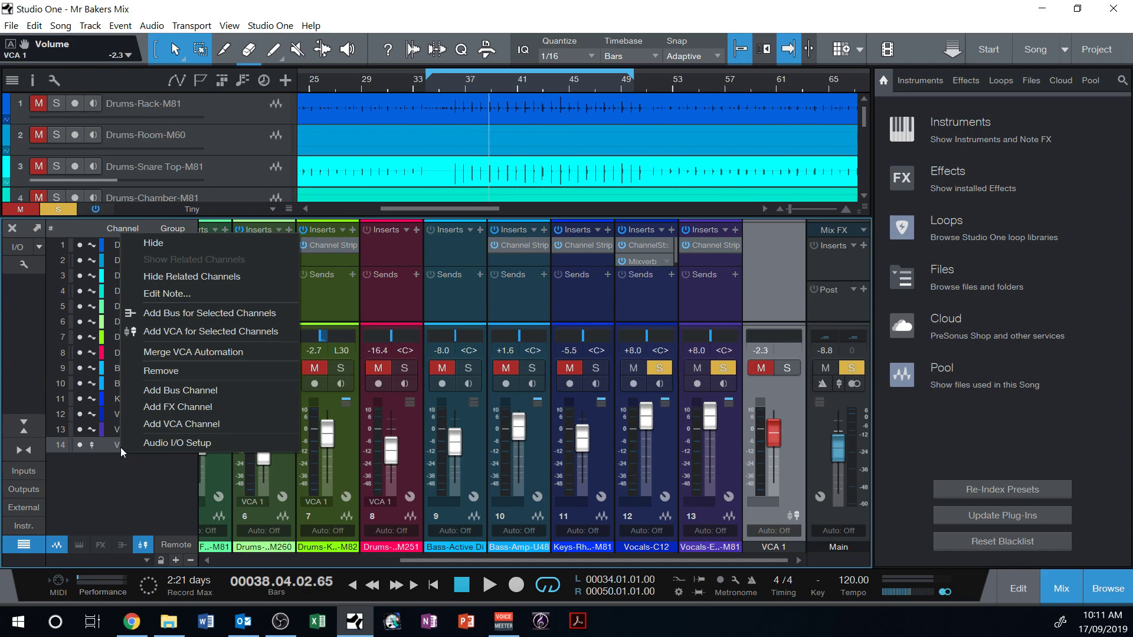
left_click(176, 370)
left_click(1061, 588)
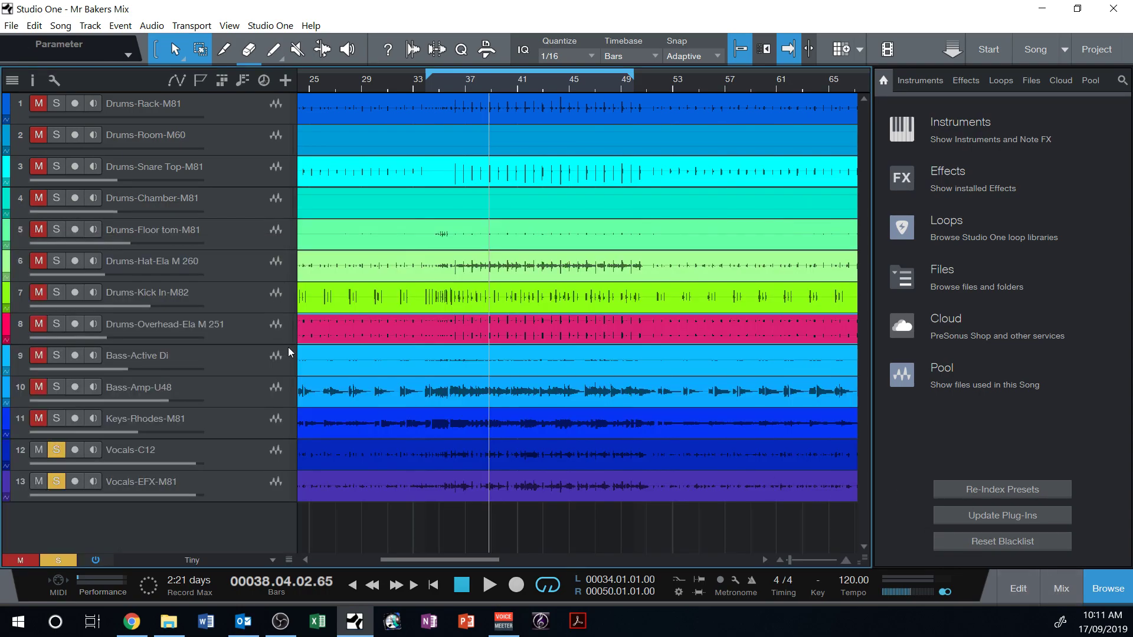
left_click(268, 330)
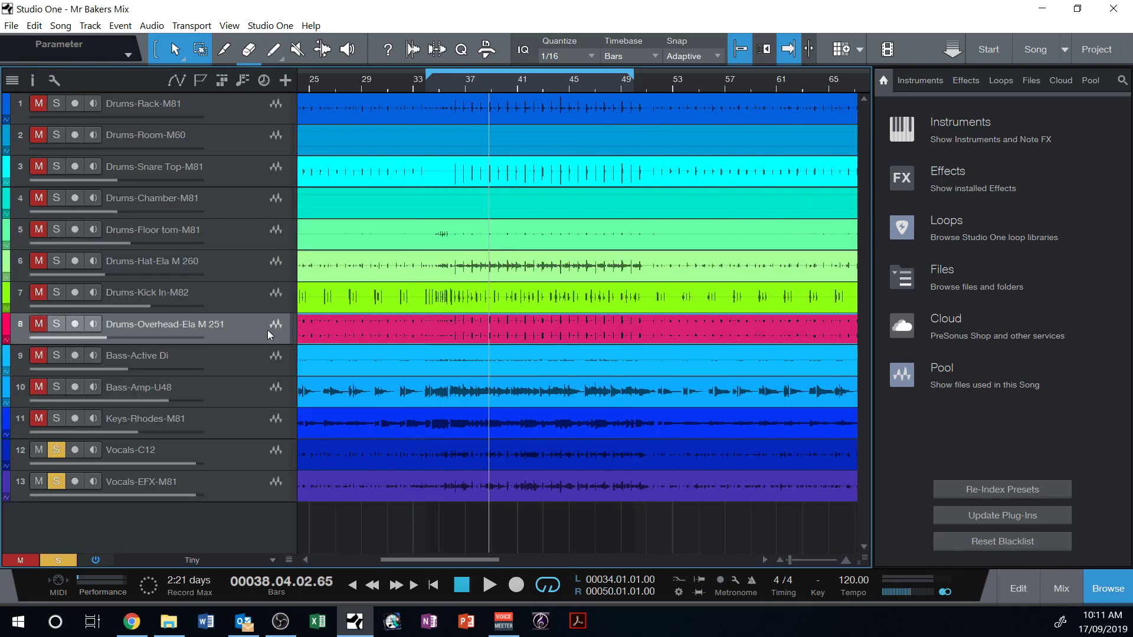
Select drum tracks 1–8 and add a Bus 1 channel for them.
left_click(262, 120, "shift")
right_click(262, 119)
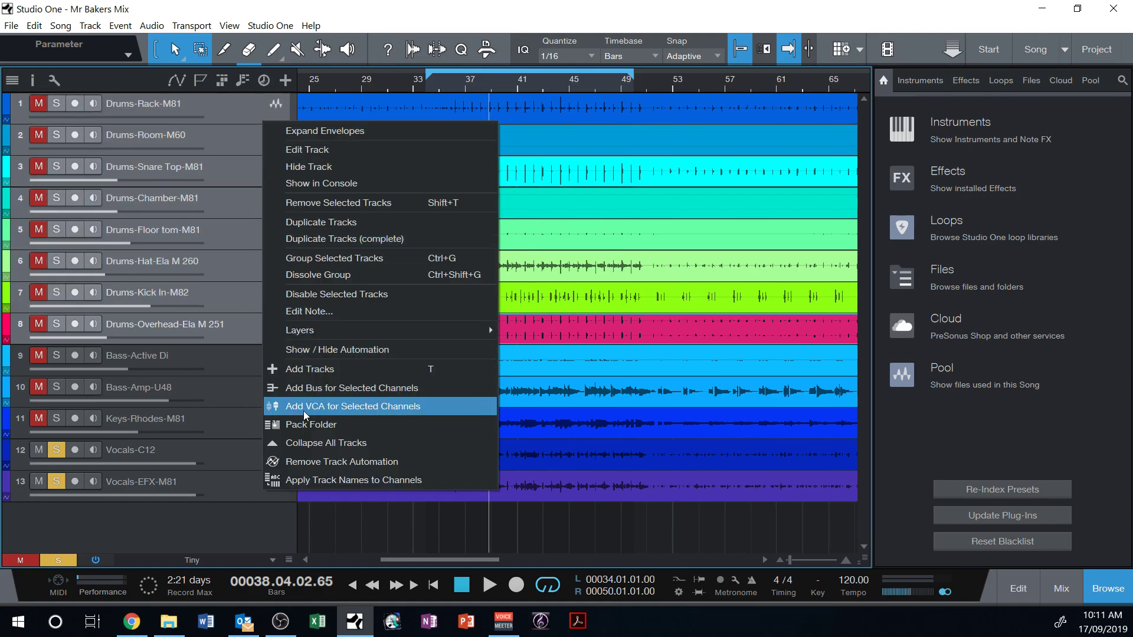
left_click(318, 390)
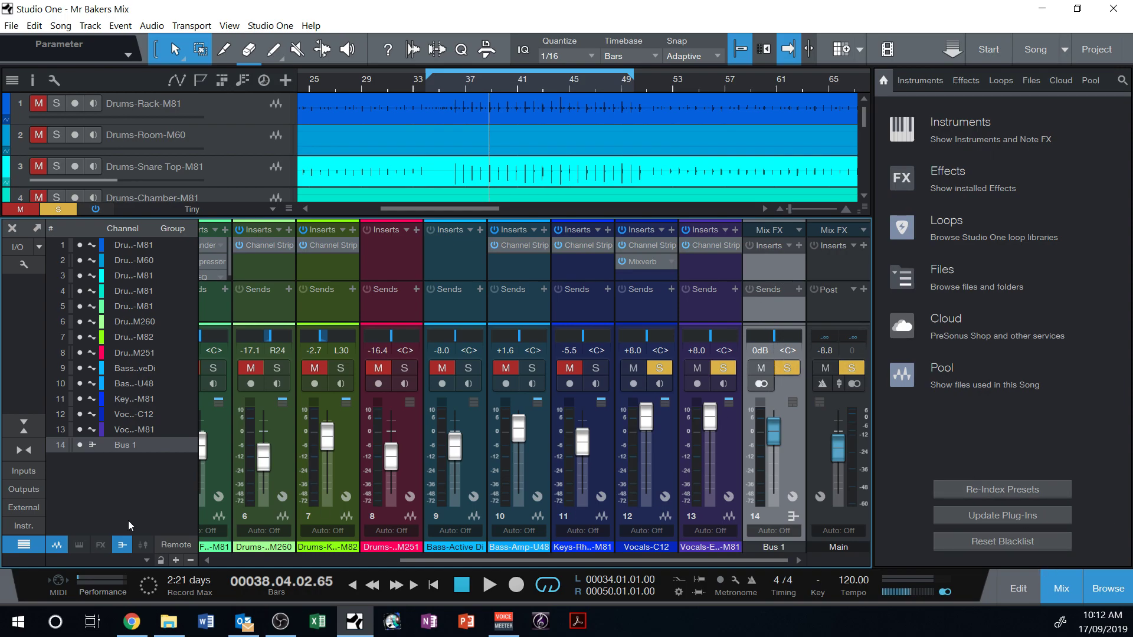
Clear the existing solos and solo Bus 1 to hear only the drums.
left_click(37, 207)
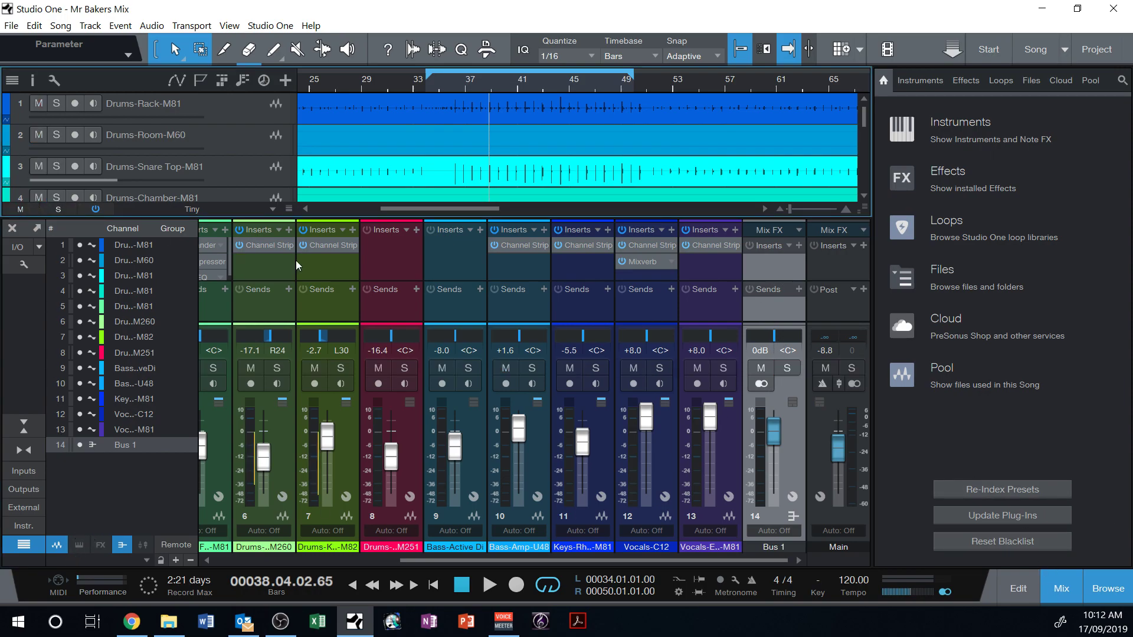
left_click(788, 368)
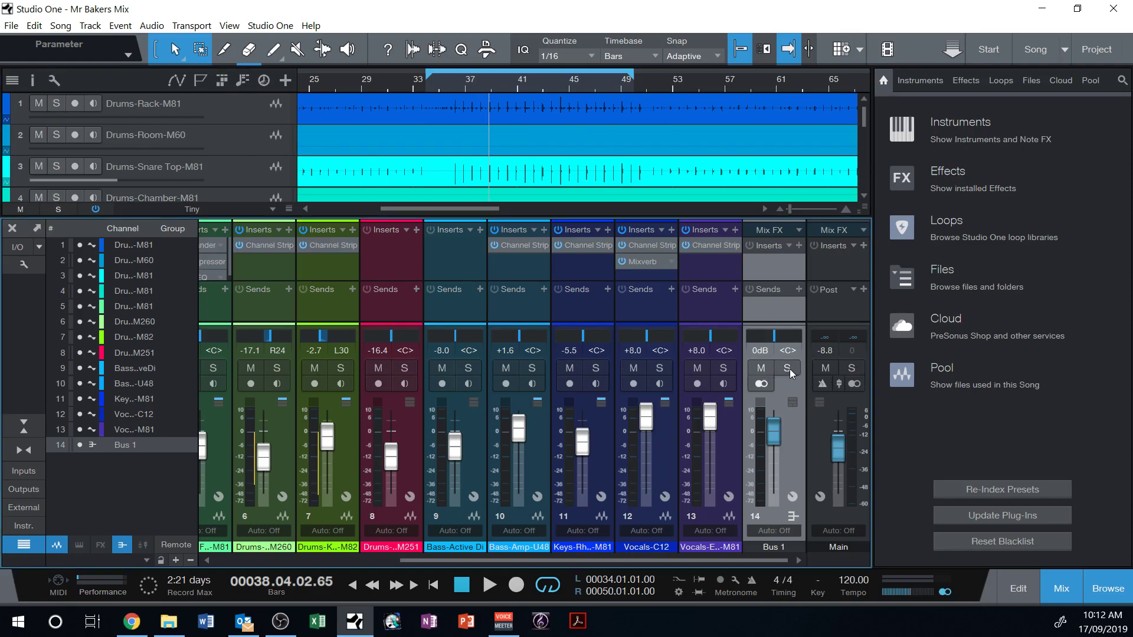
scroll(437, 559, "left", 4)
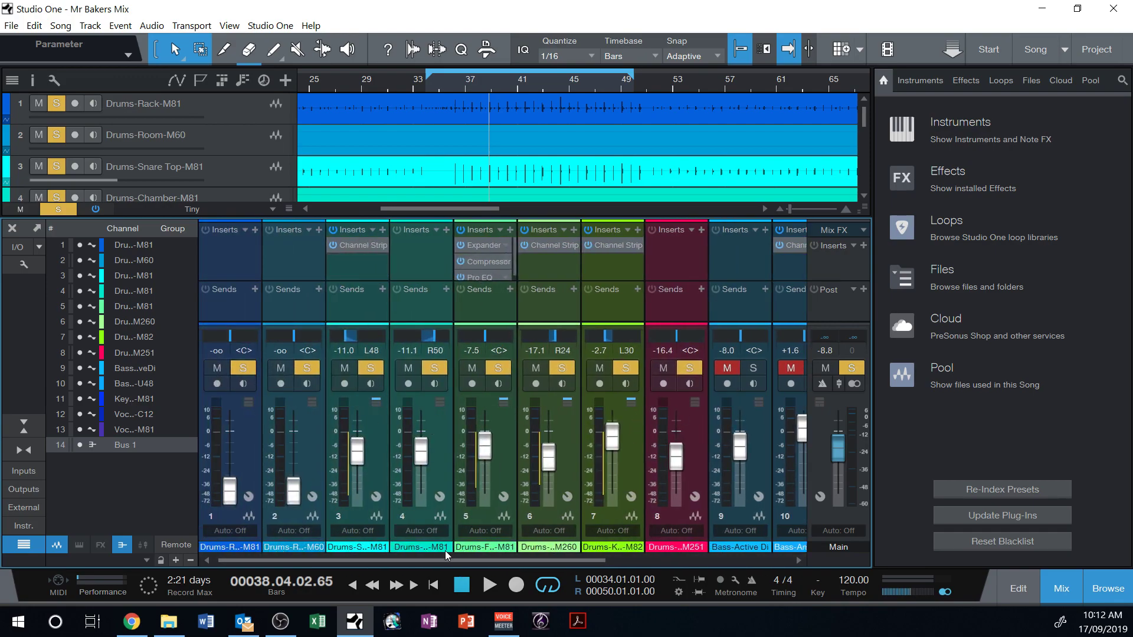
left_click_drag(454, 558, 688, 565)
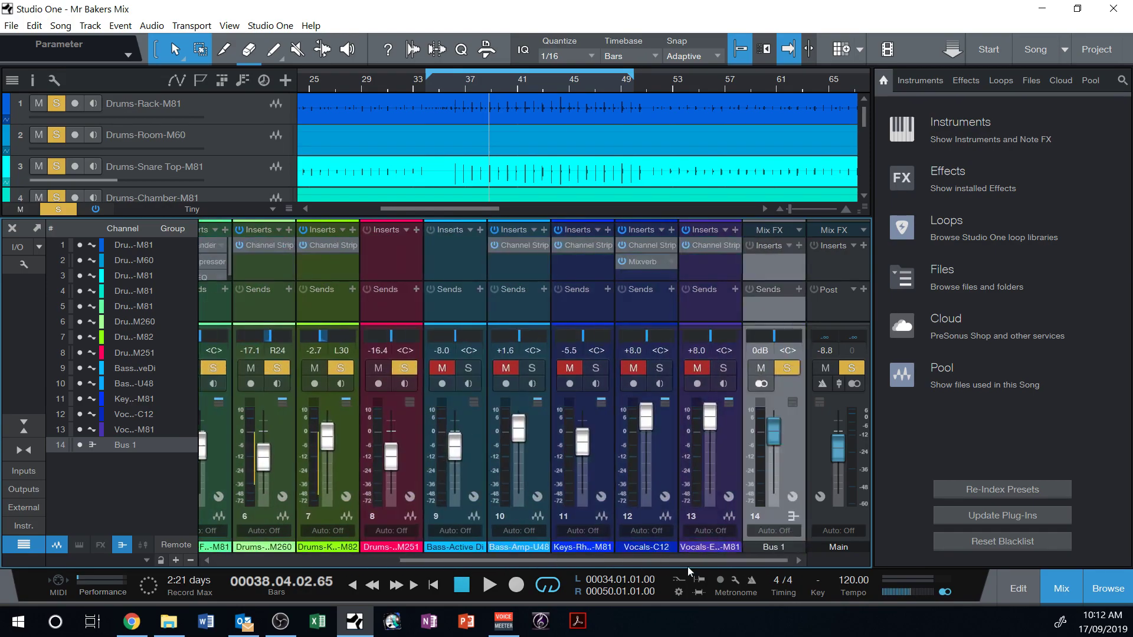
left_click(788, 371)
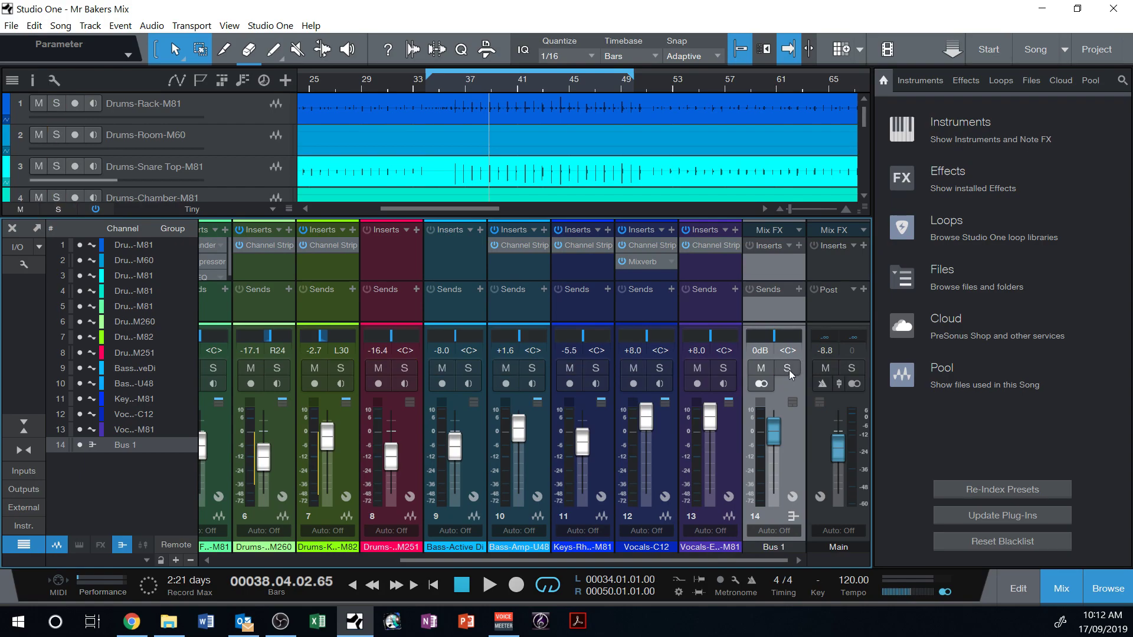
left_click(788, 370)
Play back the drum bus and set the Bus 1 level to +0.6 dB.
scroll(774, 425, "up", 3)
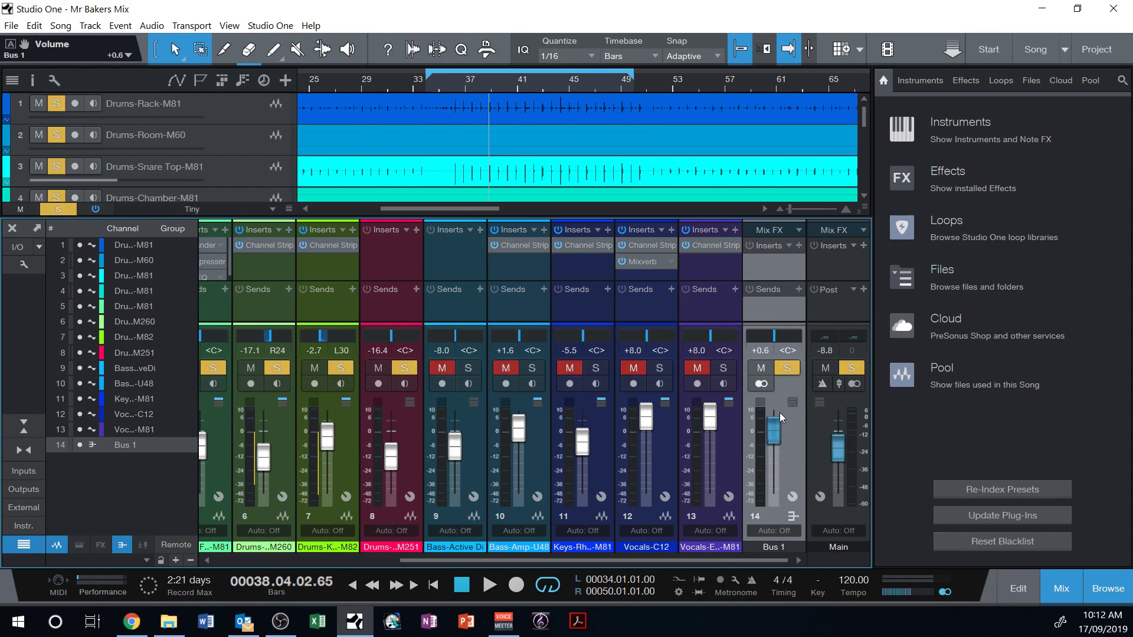
scroll(779, 416, "down", 5)
key("space")
mouse_move(774, 429)
left_mouse_down()
mouse_move(769, 518)
mouse_move(784, 419)
mouse_move(776, 428)
left_mouse_up()
scroll(774, 431, "up", 1)
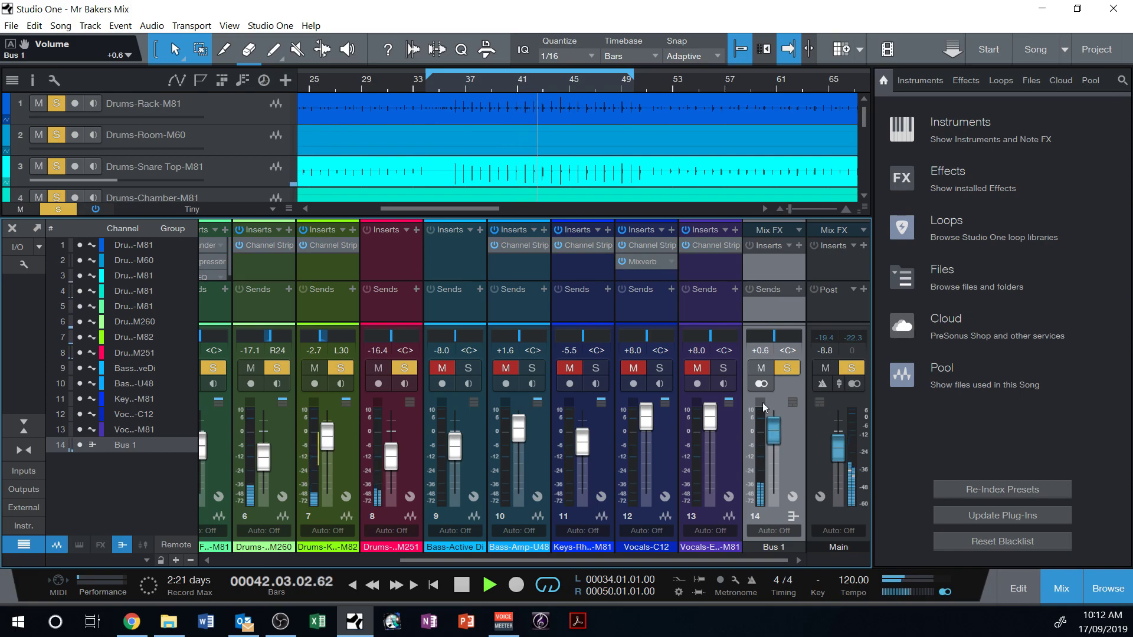
Stop playback and browse the Bus 1 insert plug-in list down to the PreSonus effects.
key("space")
left_click(799, 246)
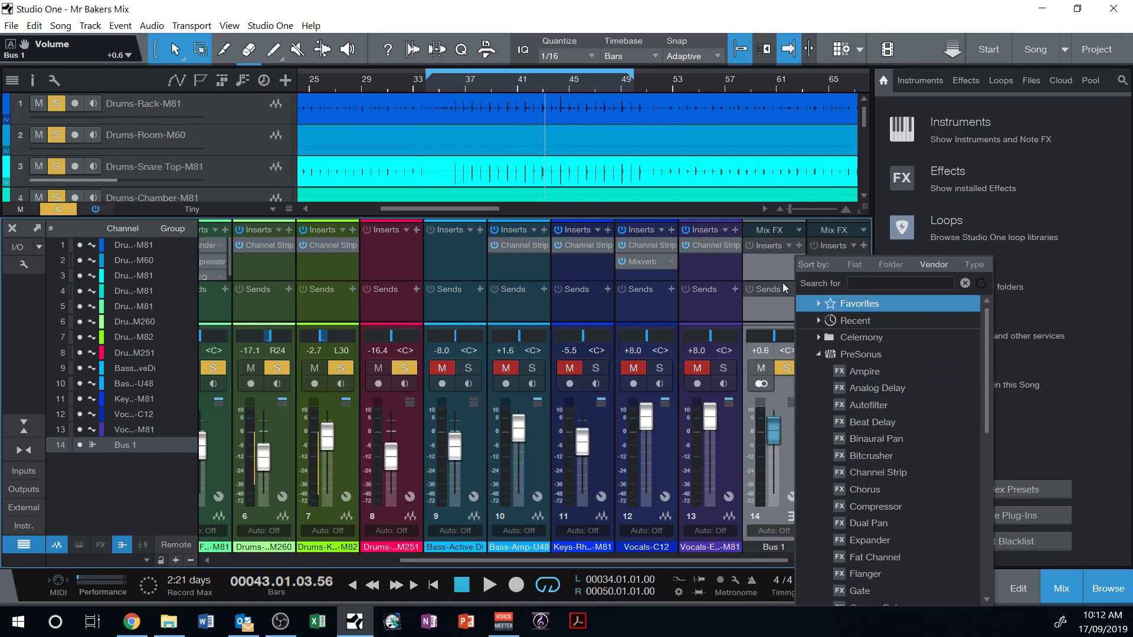
left_click(798, 246)
scroll(915, 458, "down", 3)
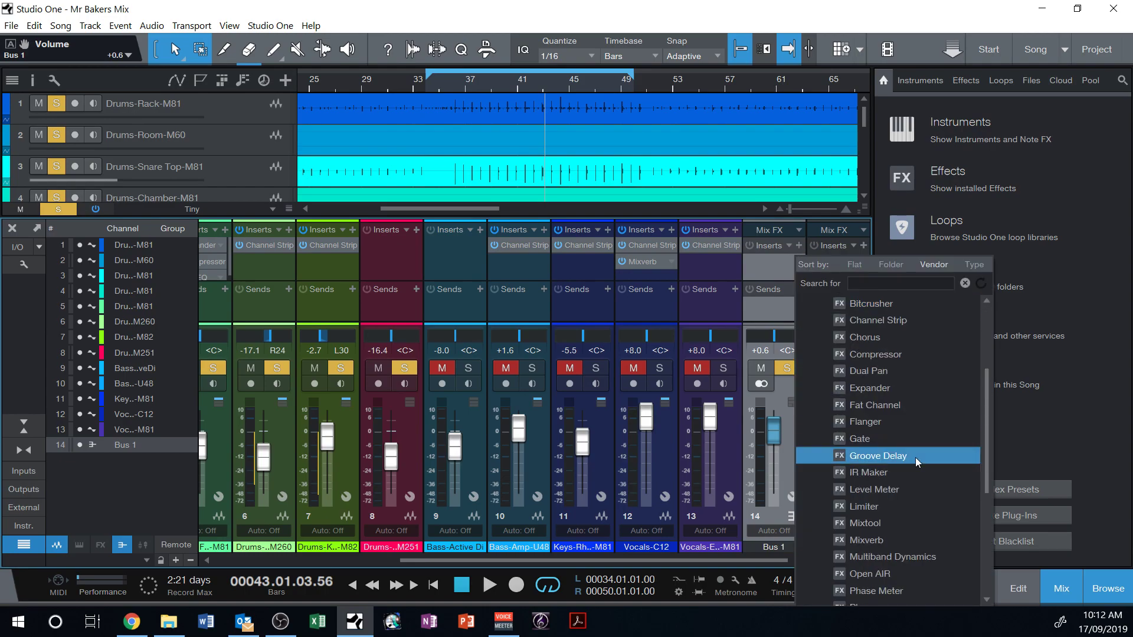
Insert Mixverb on Bus 1, lower the bus to -8.0 dB, and start playback.
left_click(890, 539)
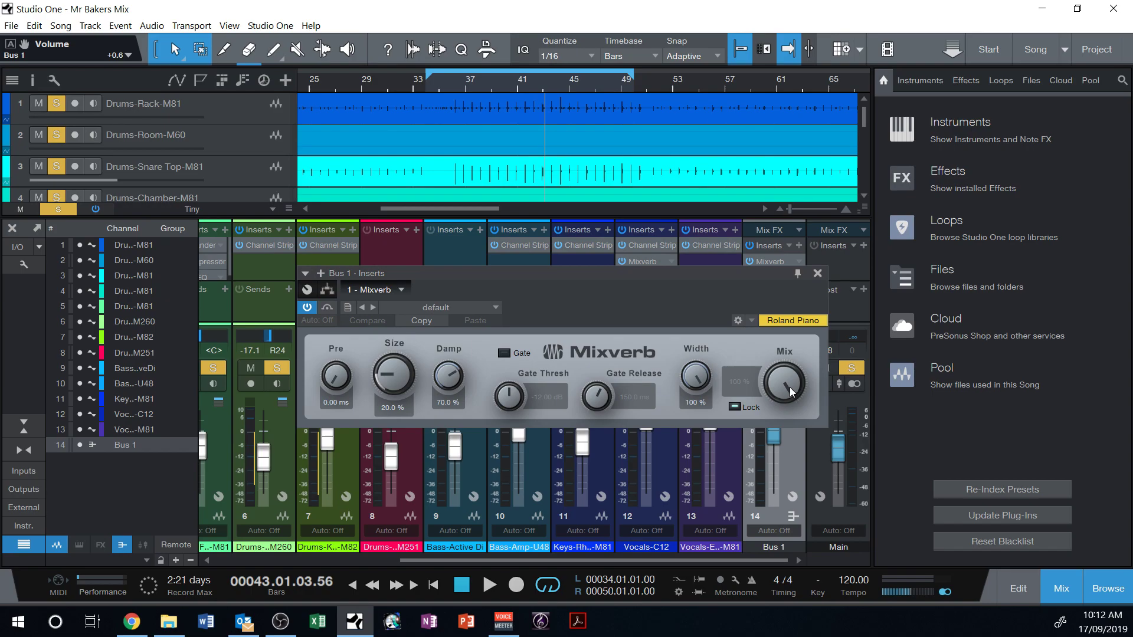
left_click_drag(736, 311, 589, 264)
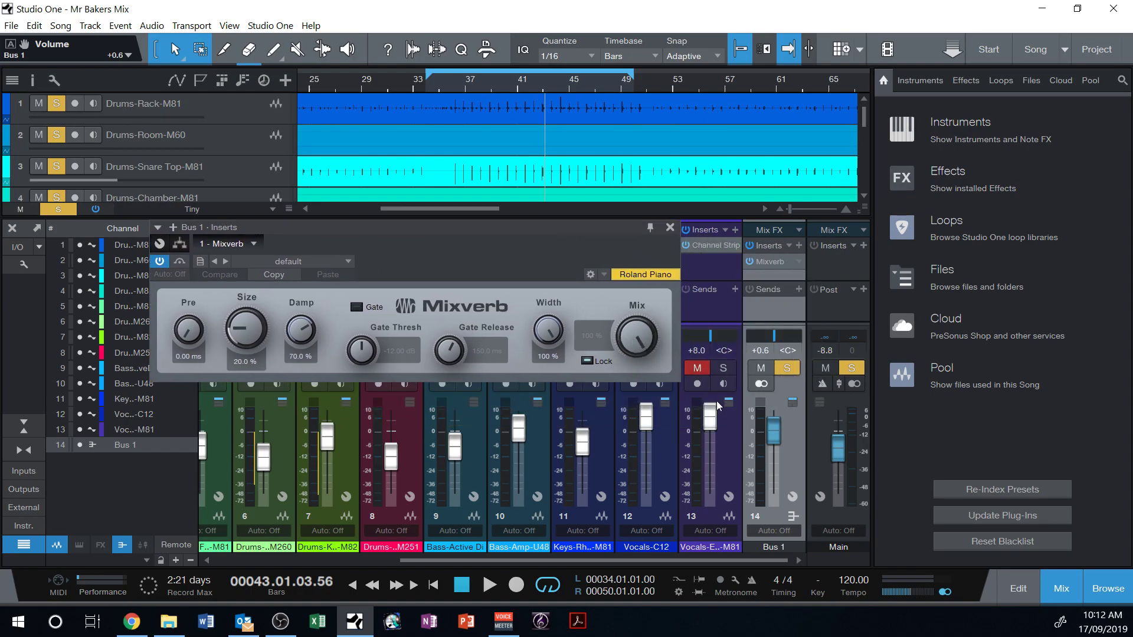
left_click_drag(780, 435, 766, 452)
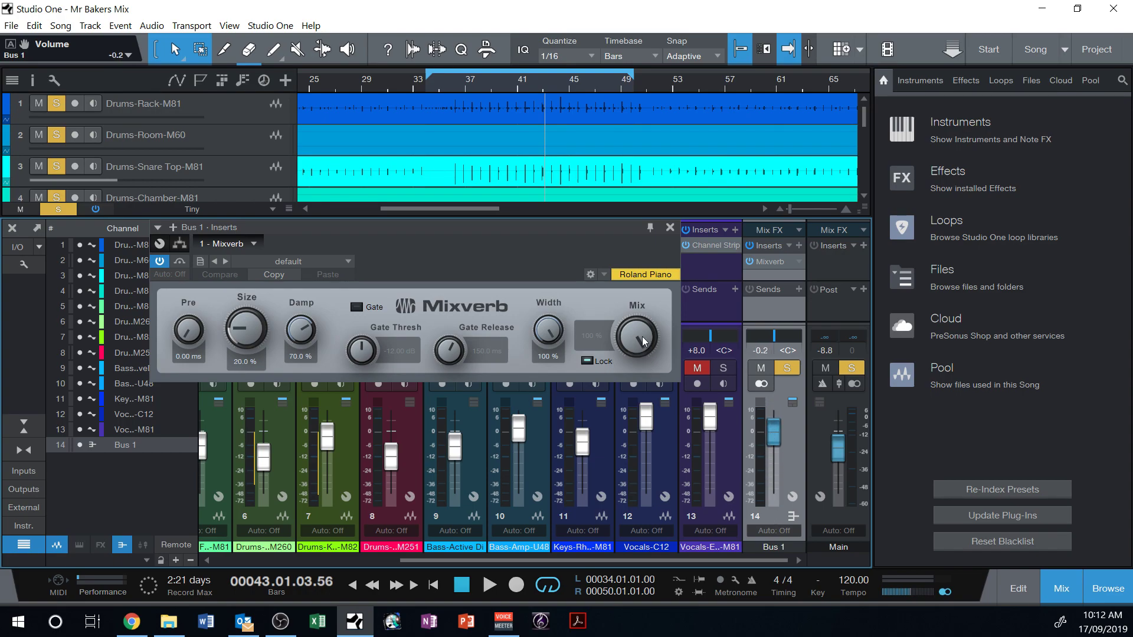
left_click_drag(328, 316, 362, 360)
key("space")
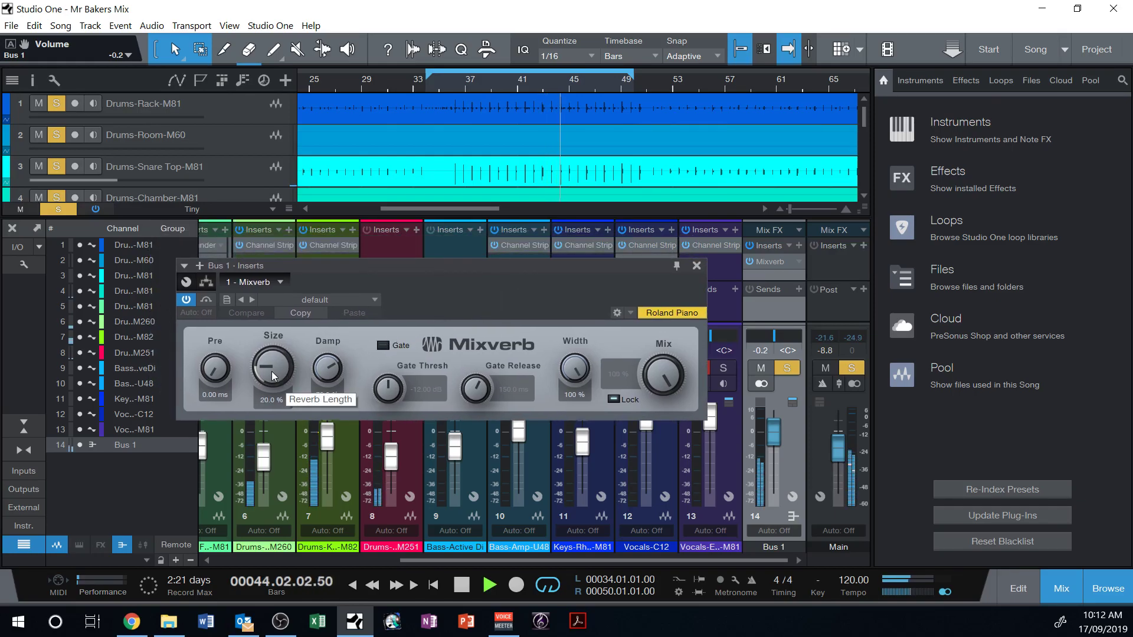
Audition Mixverb Size values with solos cleared, settling at 23.0%.
scroll(271, 369, "down", 1)
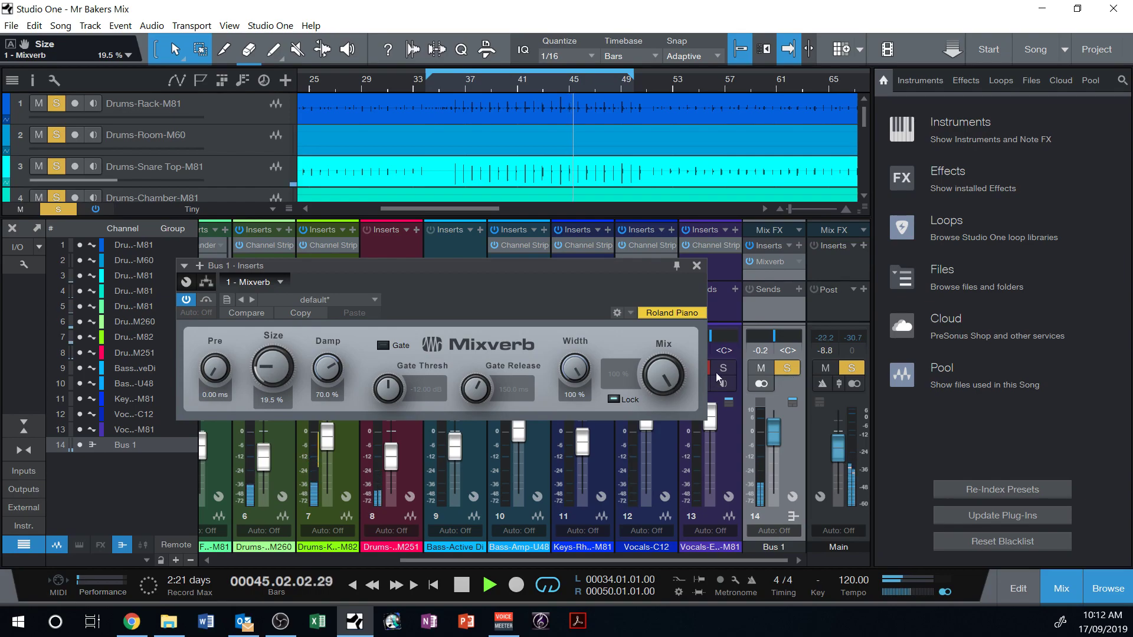
left_click_drag(285, 369, 275, 268)
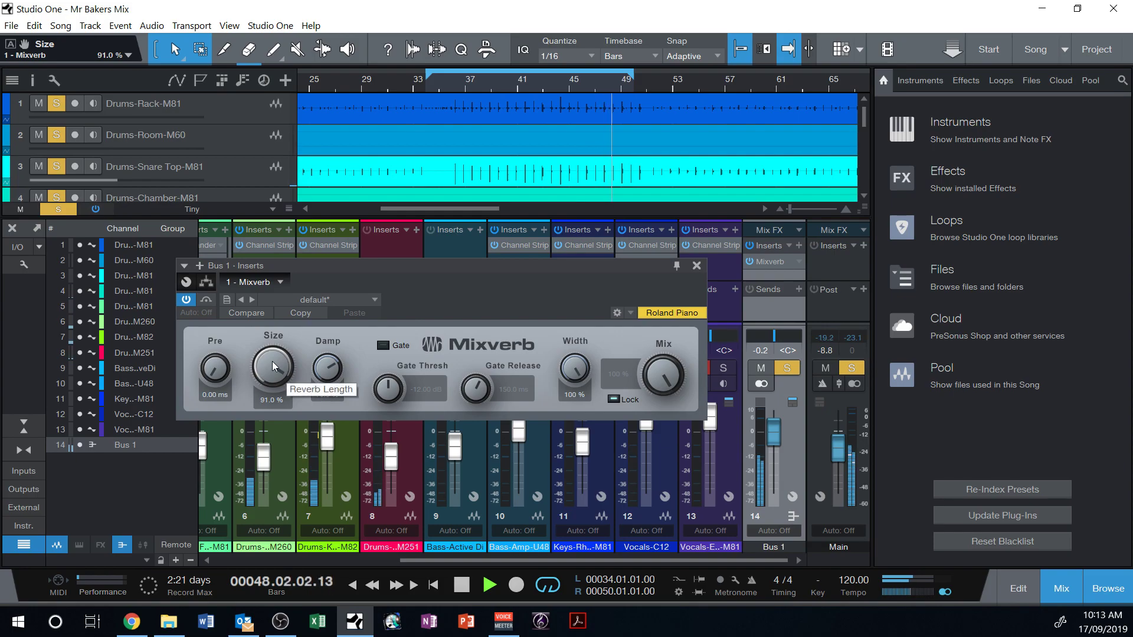
left_click_drag(271, 362, 272, 458)
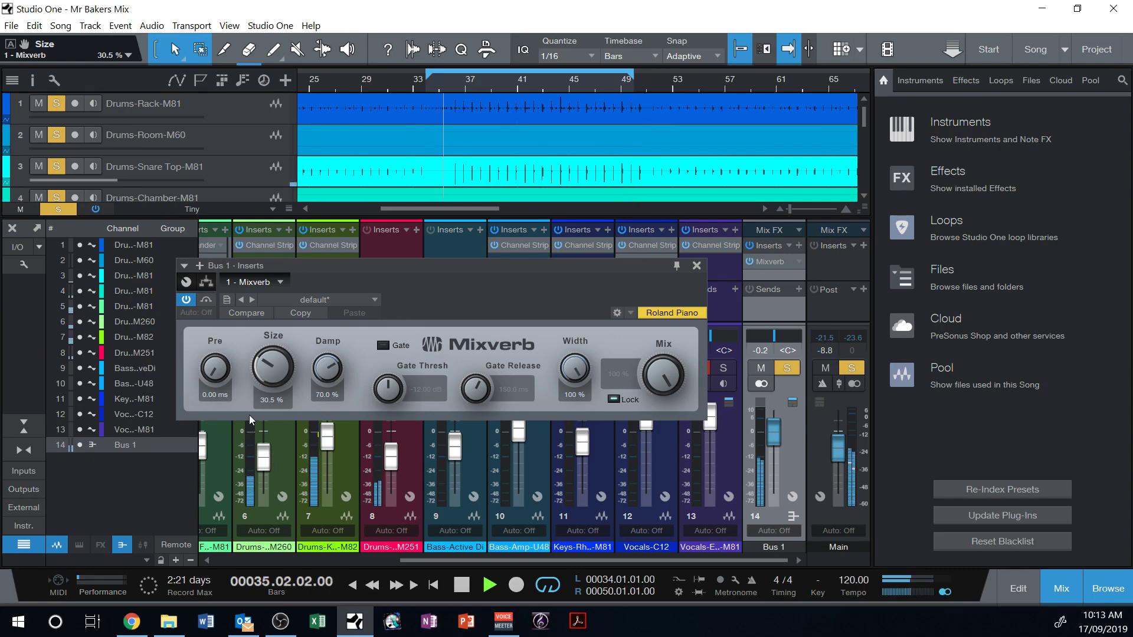
left_click(50, 212)
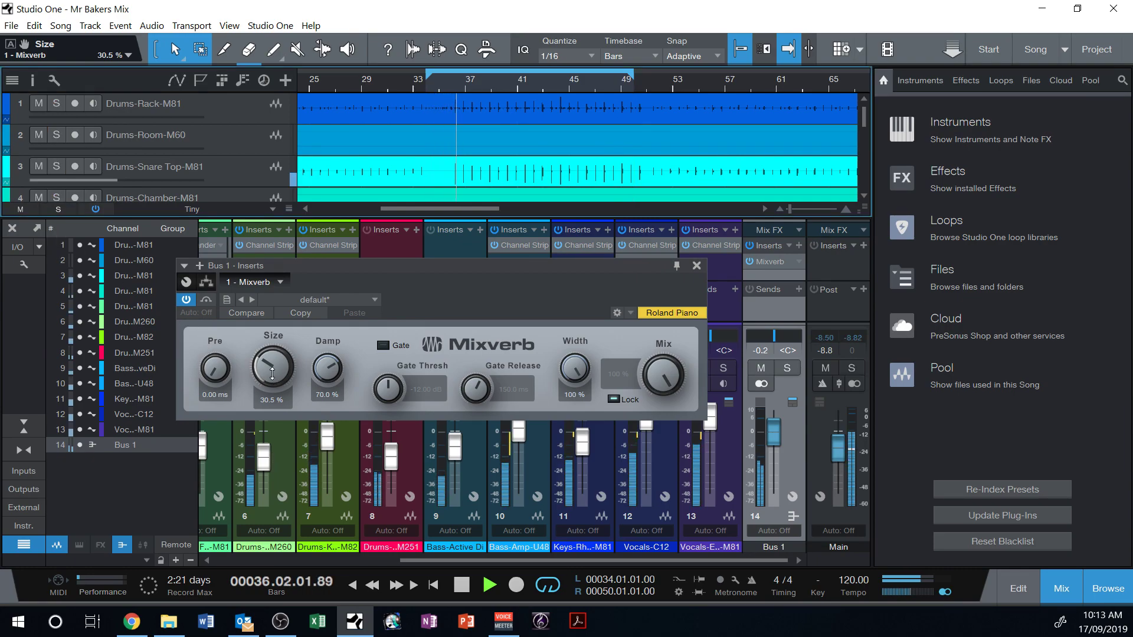
scroll(270, 375, "down", 1)
left_click_drag(270, 374, 269, 382)
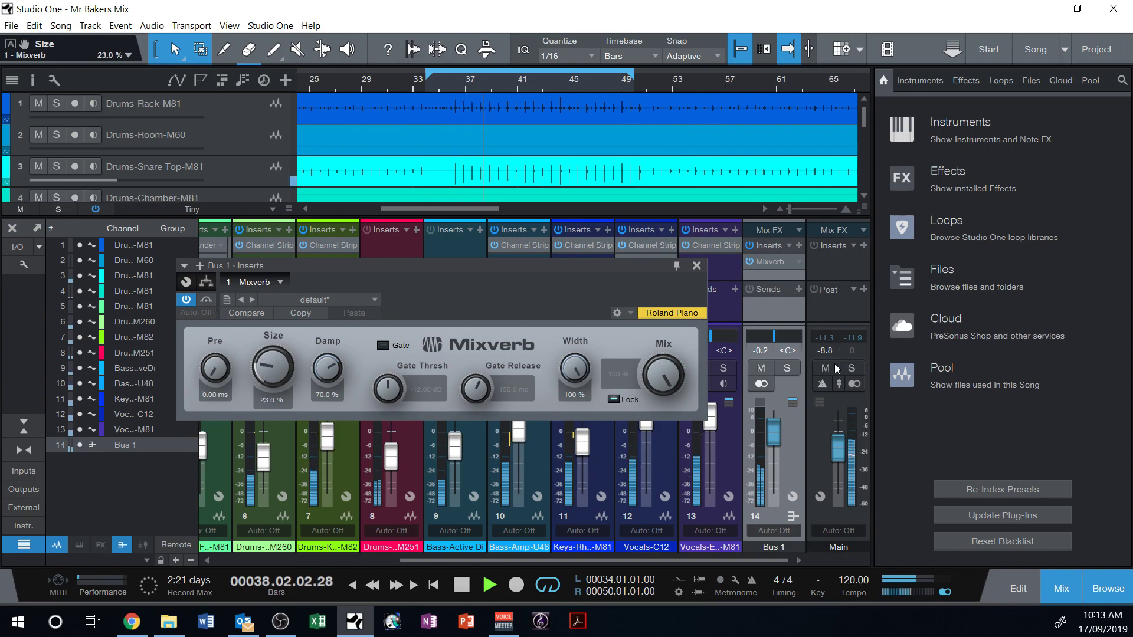
Set Bus 1 to +1.4 dB and the Mixverb Size to 26.5%, then close the editor.
left_click(792, 369)
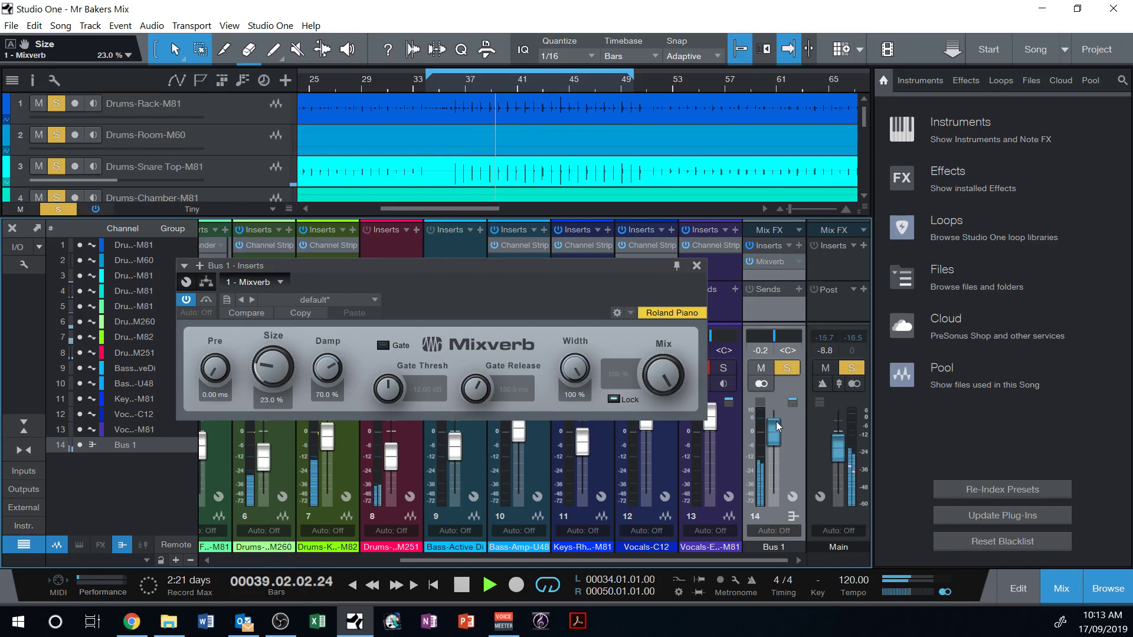
mouse_move(773, 434)
left_mouse_down()
mouse_move(770, 420)
mouse_move(779, 486)
mouse_move(781, 443)
left_mouse_up()
left_click(69, 211)
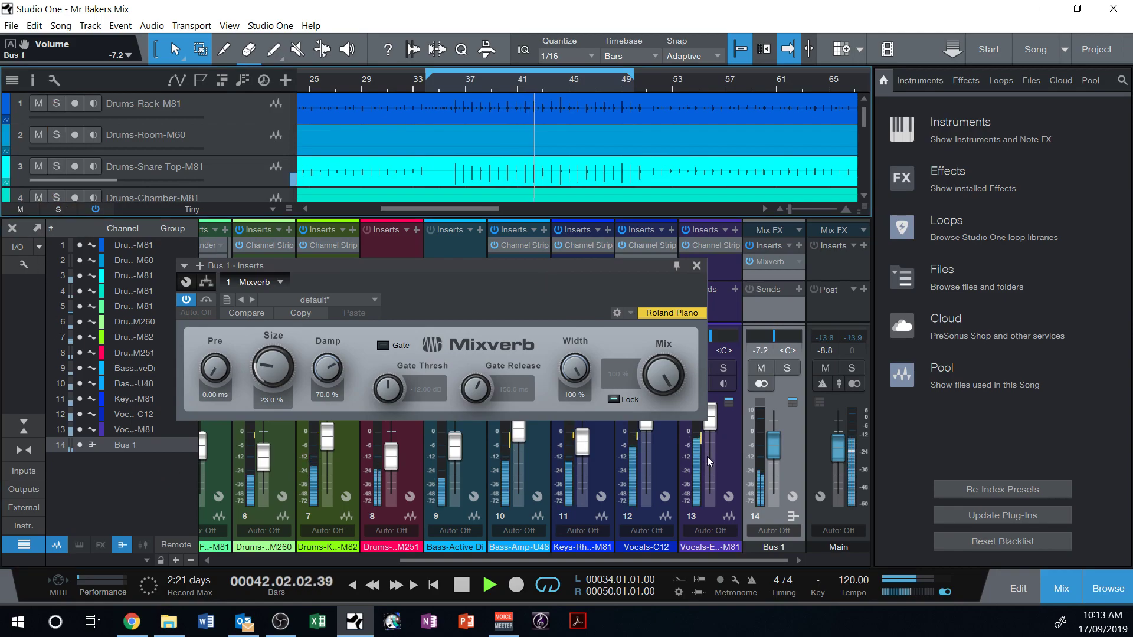
left_click_drag(776, 458, 780, 435)
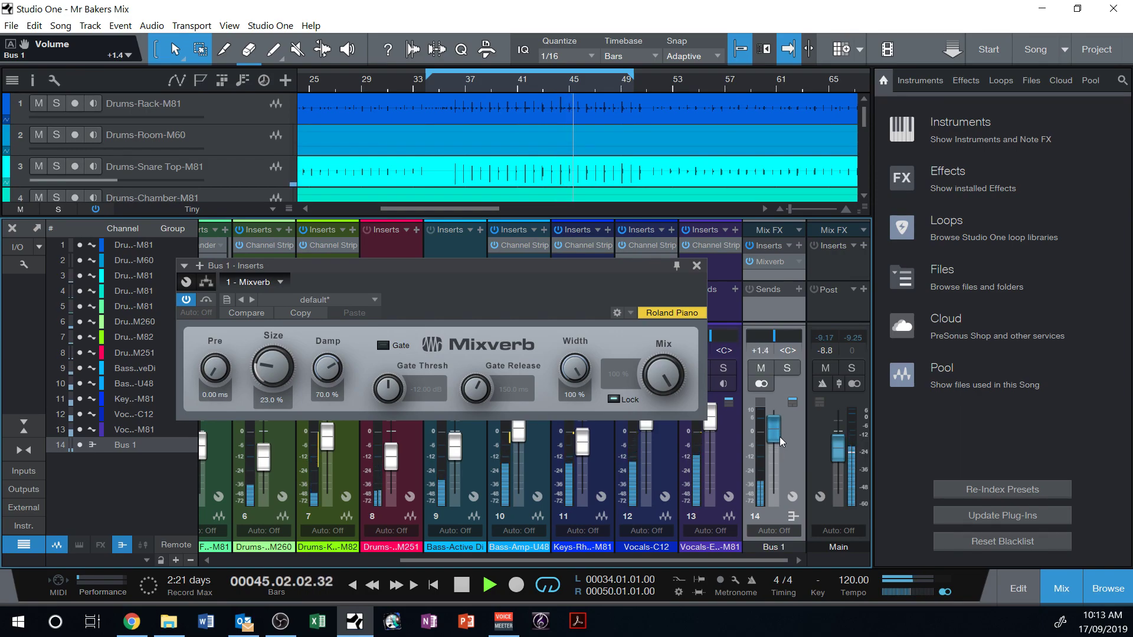
left_click_drag(271, 362, 272, 358)
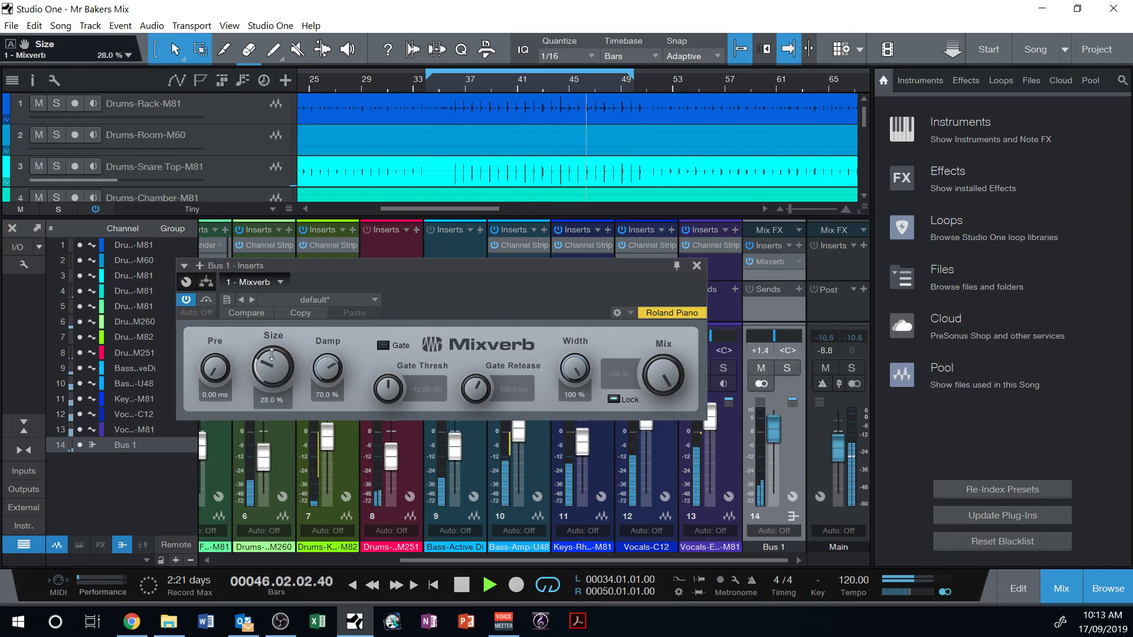
left_click(696, 266)
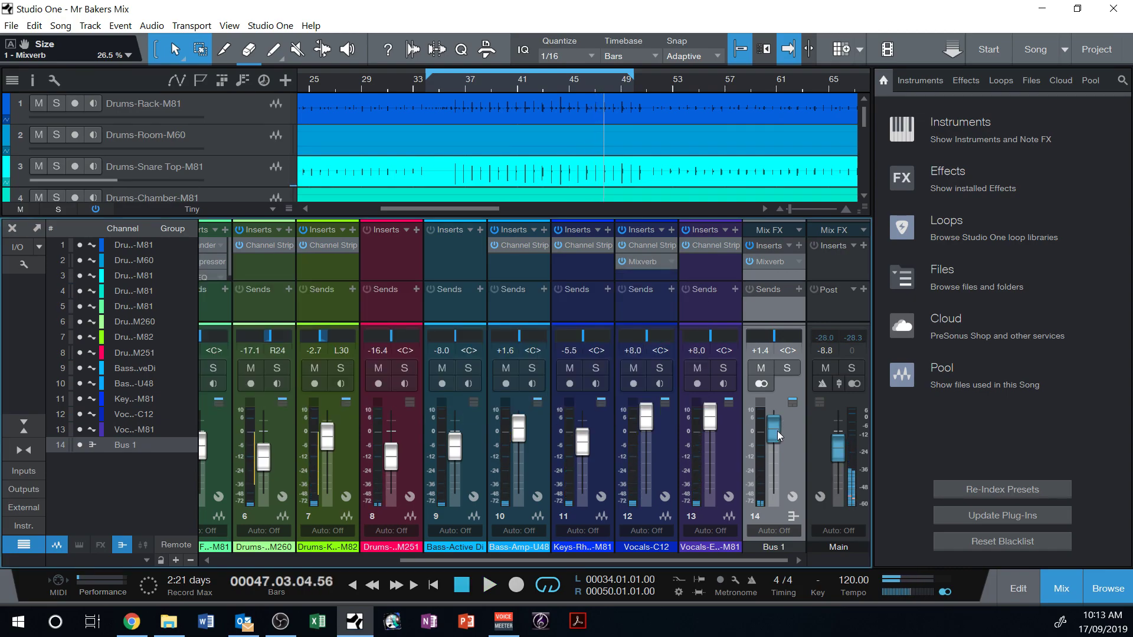
Lower the Bus 1 level to -2.3 dB and select the Main output channel.
left_click_drag(777, 432, 774, 442)
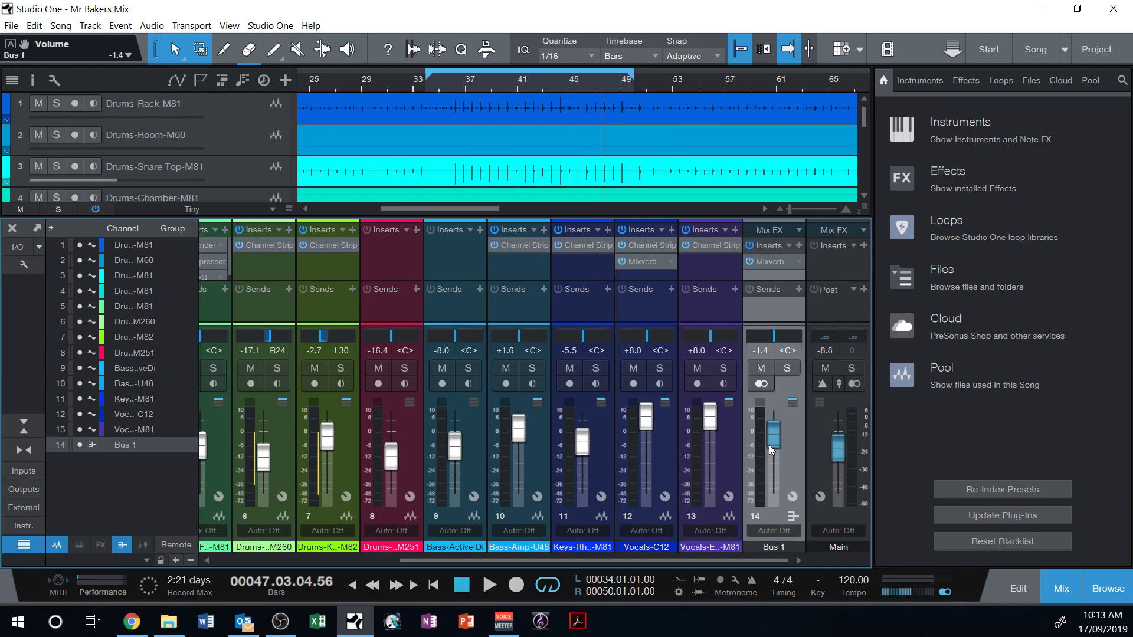
left_click(840, 549)
left_click(770, 547)
left_click(848, 547)
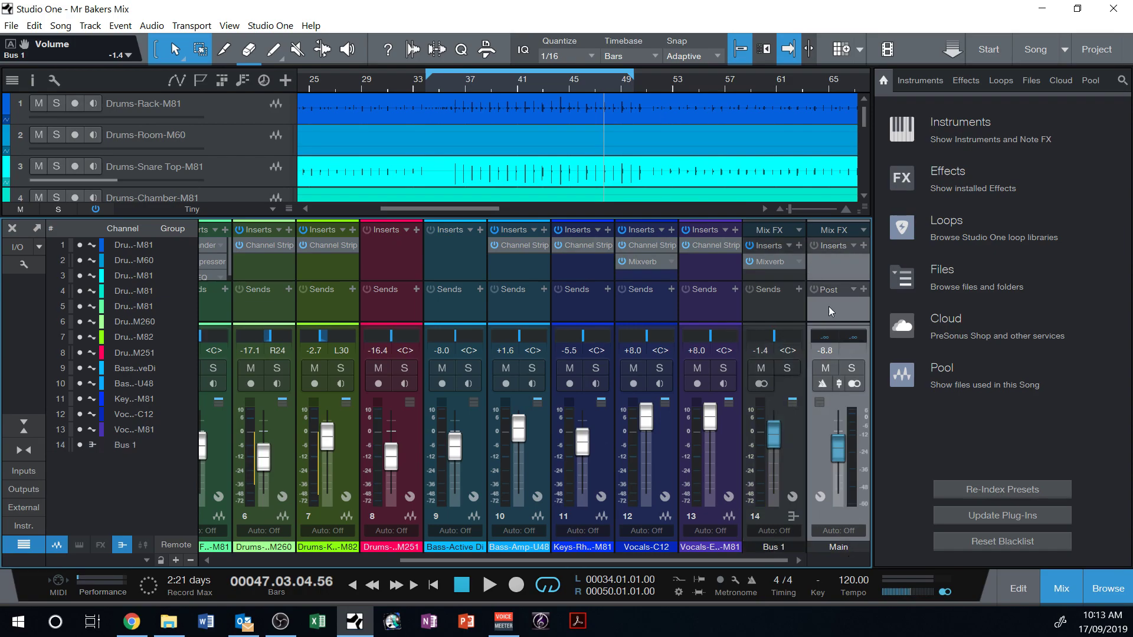
Remove the Bus 1 channel and raise the Main output level to -5.9 dB.
left_click(112, 442)
right_click(112, 441)
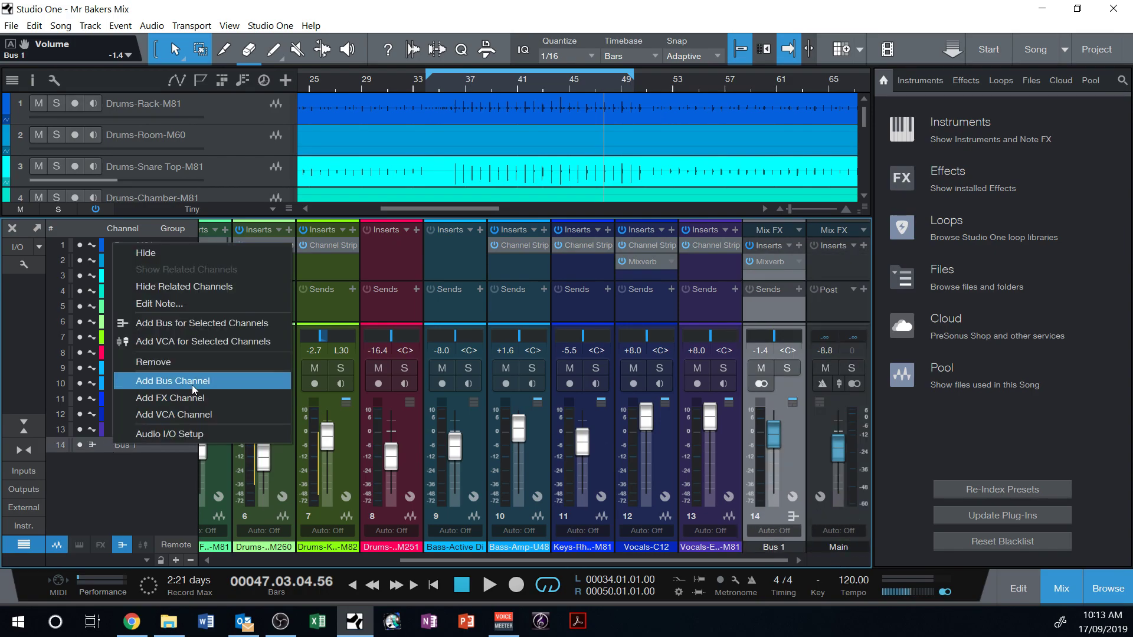
left_click(187, 364)
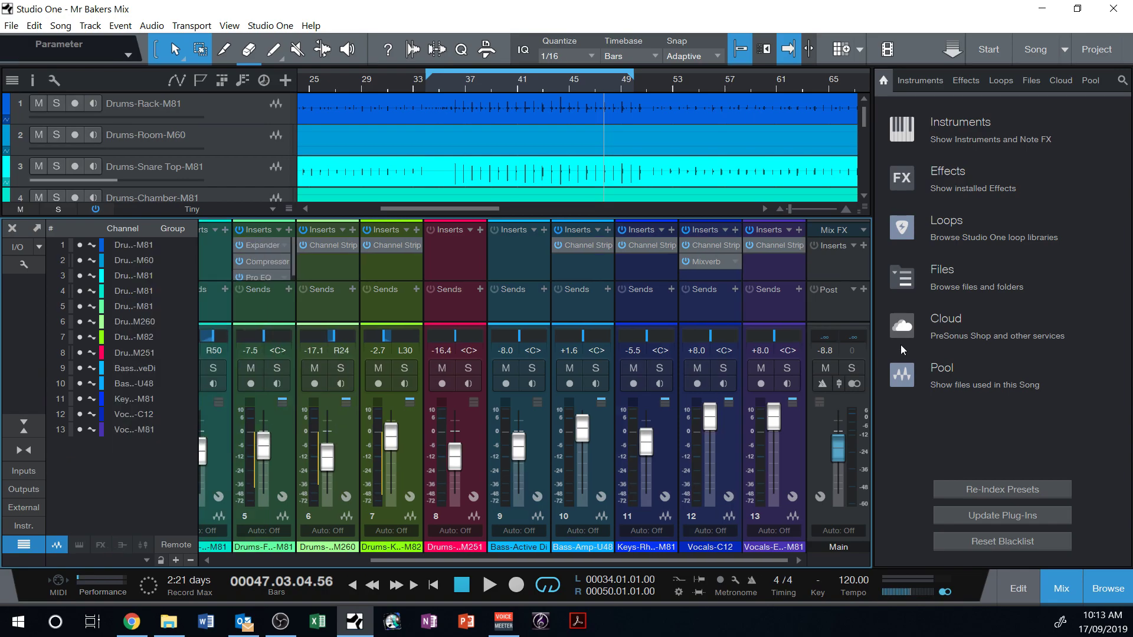
left_click(848, 261)
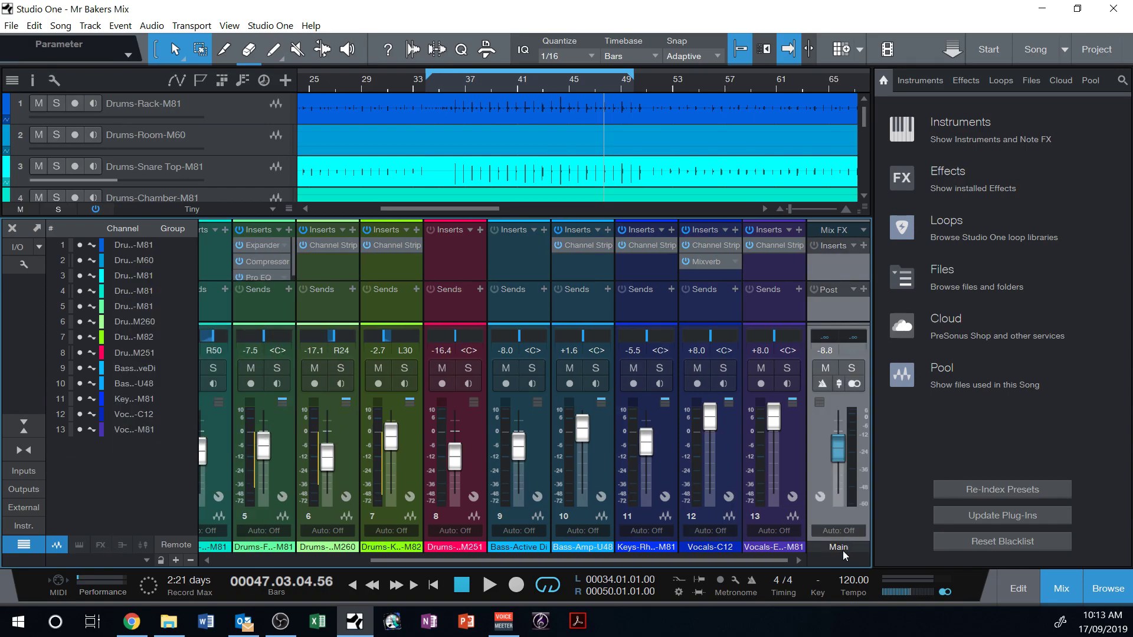
left_click_drag(840, 455, 841, 451)
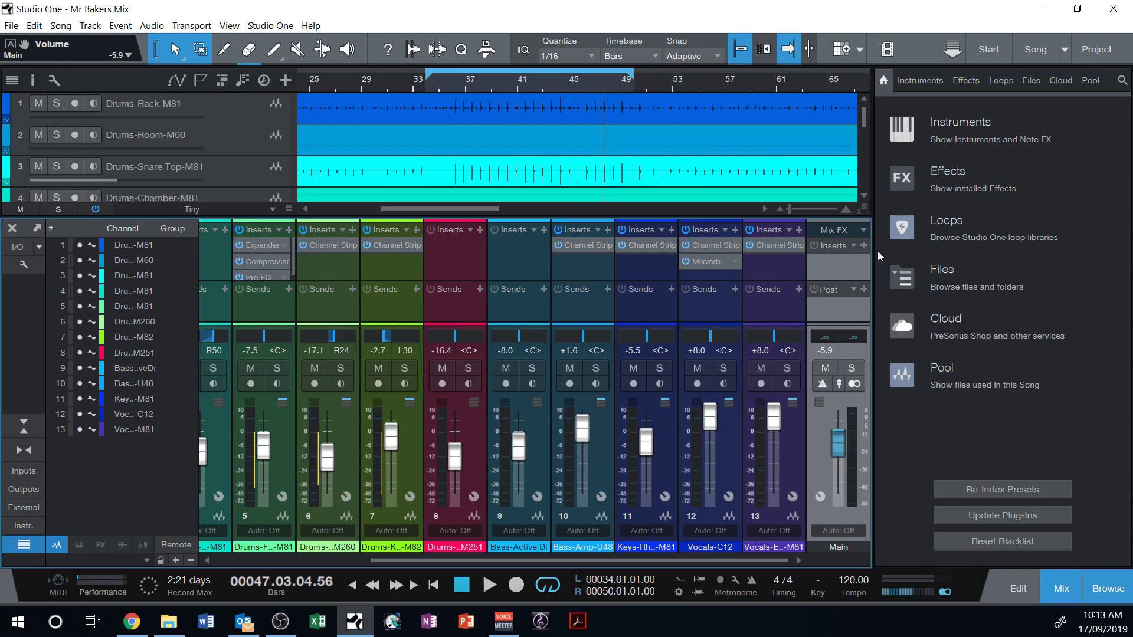
Insert Mixverb on the Main output and raise its Mix and Size to about 23% and 28.5%.
left_click(863, 245)
scroll(947, 502, "down", 3)
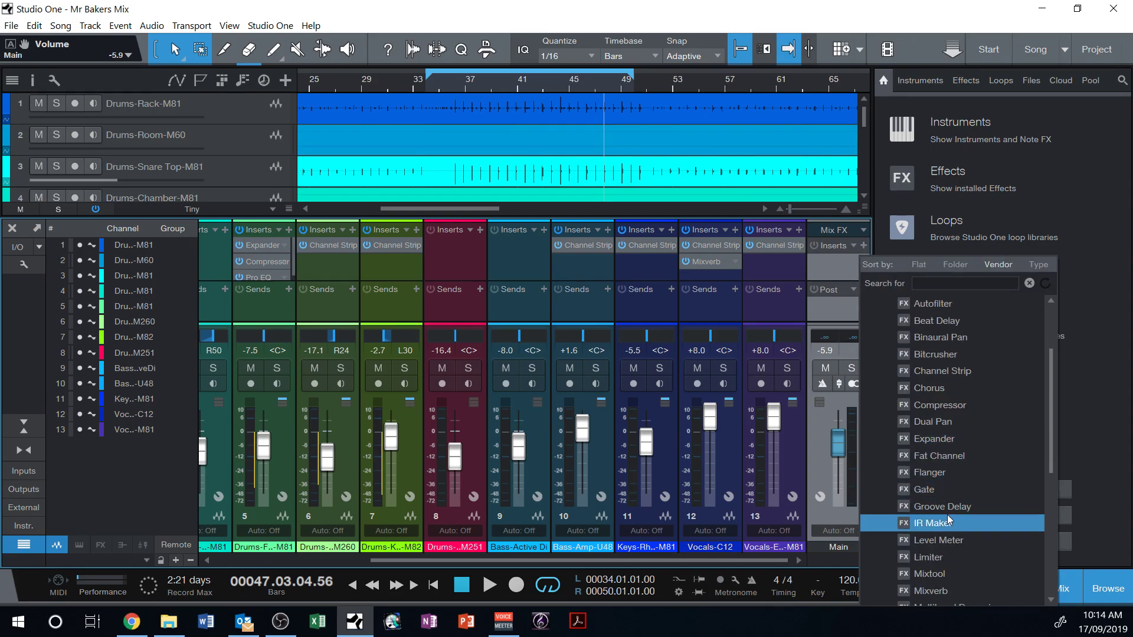
left_click(941, 540)
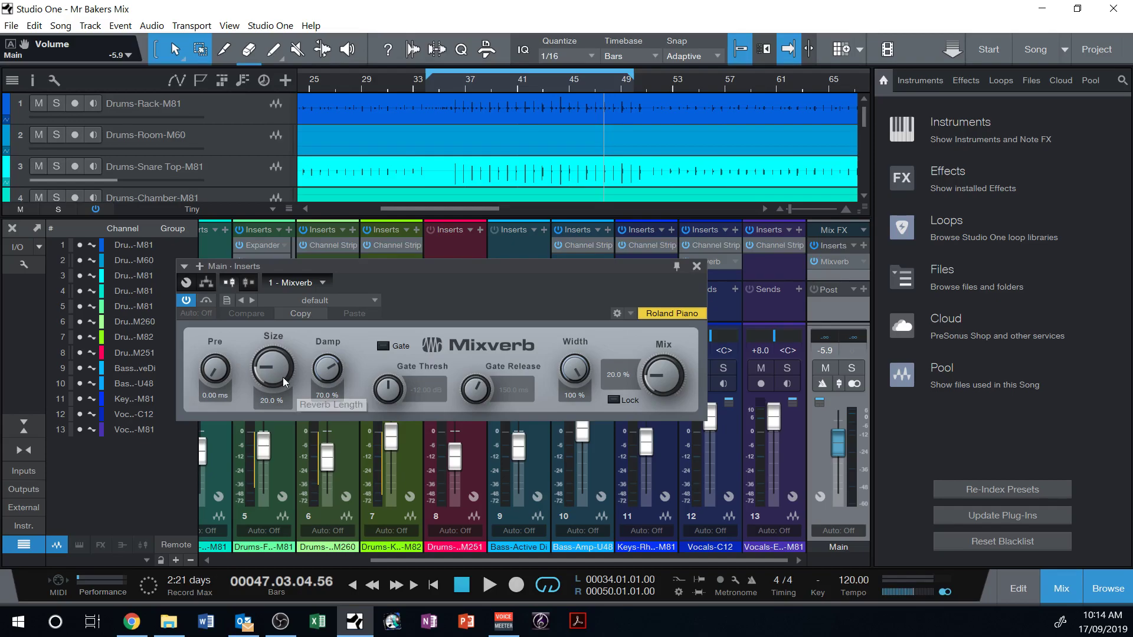
key("space")
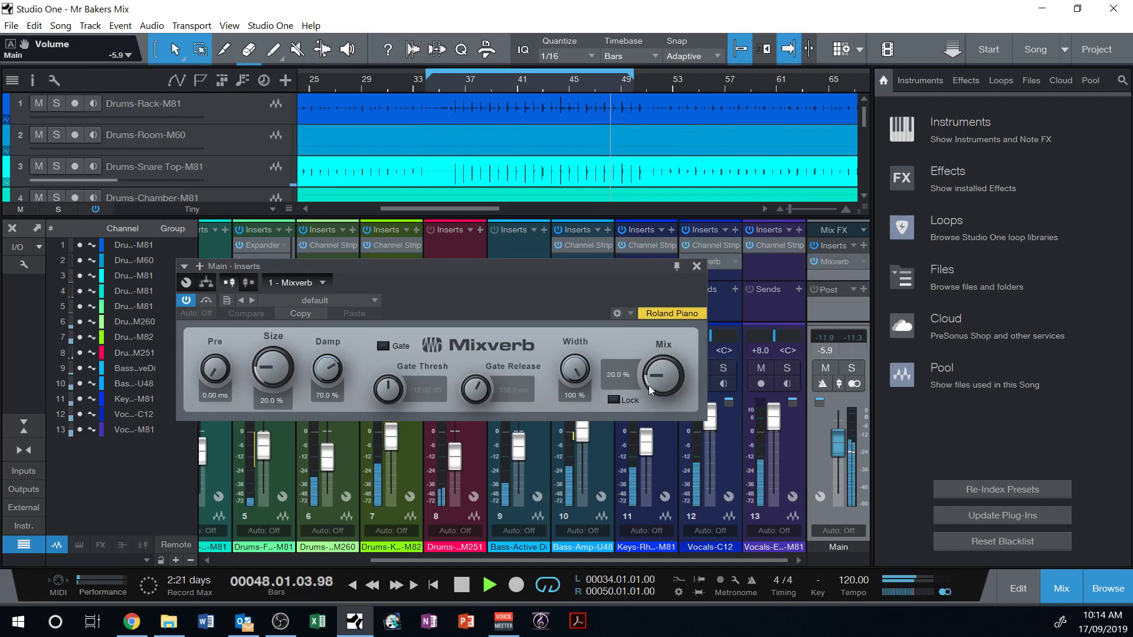
left_click_drag(665, 378, 667, 367)
left_click_drag(278, 364, 274, 348)
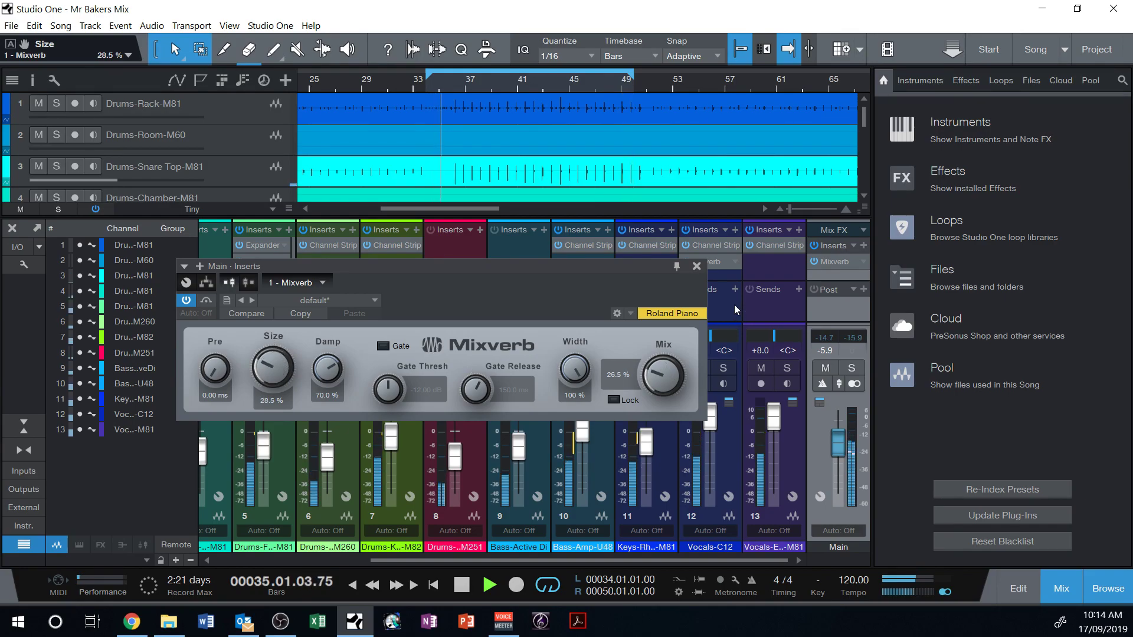
key("space")
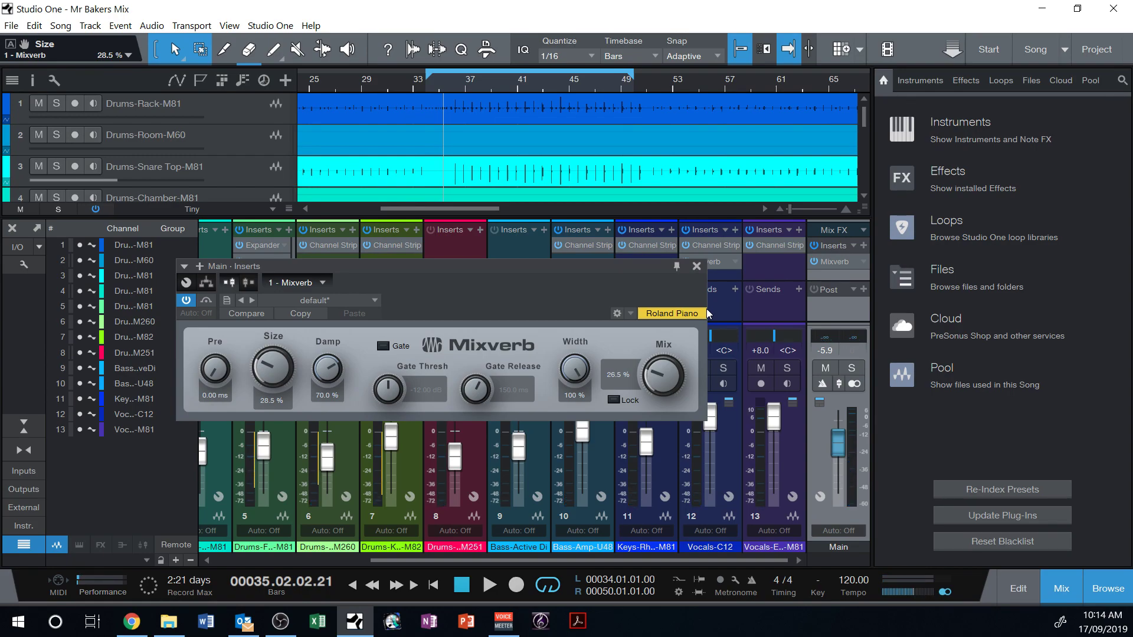
Reposition the reverb editor and set the Main reverb Mix to 24.5% during playback.
left_click_drag(599, 285, 532, 296)
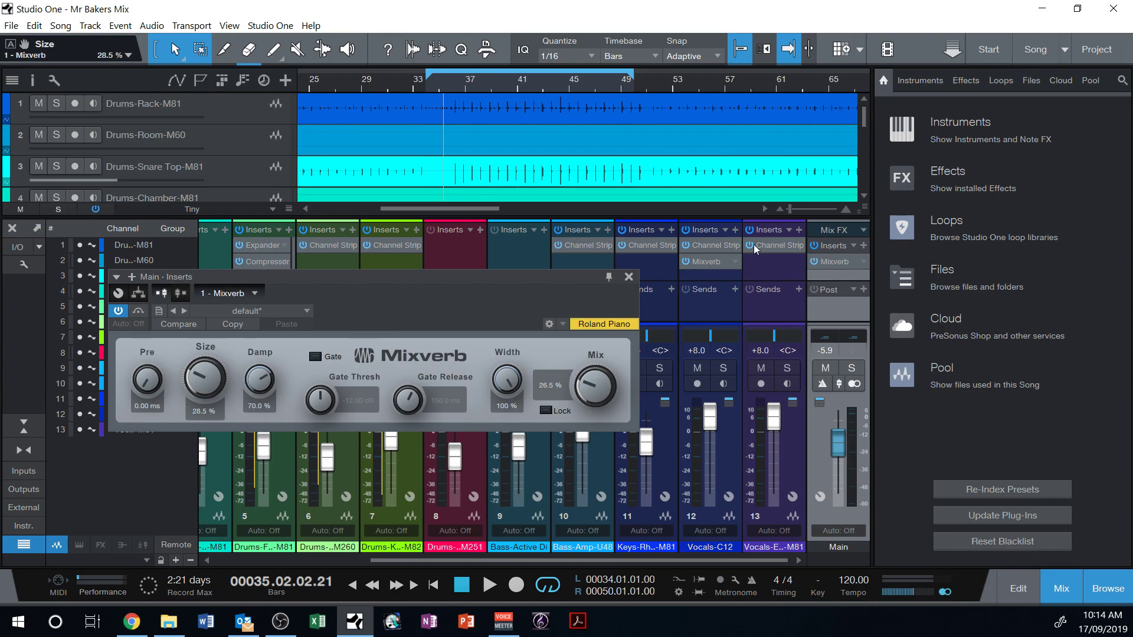
left_click_drag(452, 275, 456, 284)
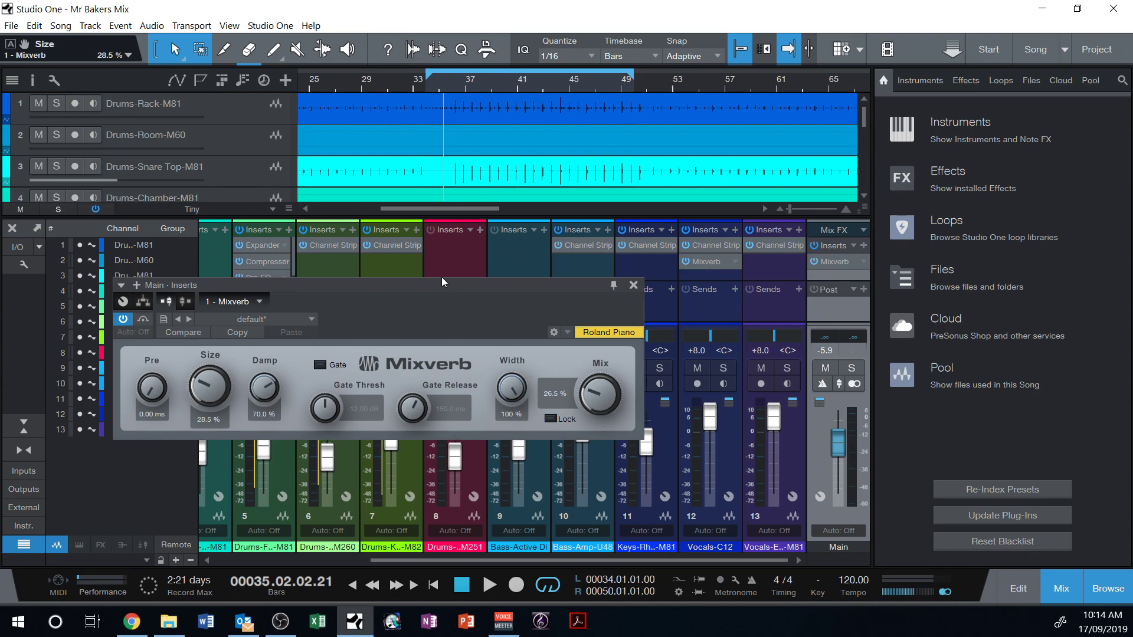
key("space")
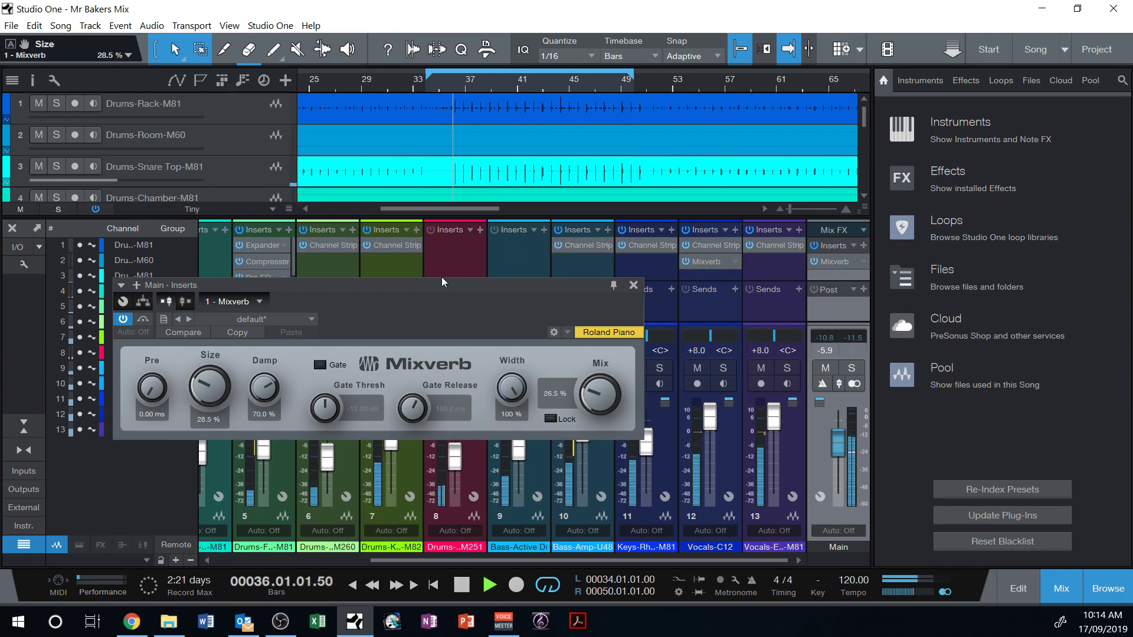
left_click_drag(601, 389, 599, 392)
Set the Vocals-C12 Mixverb to Size 26.0% and Mix 23.5%, then close it.
left_click(711, 265)
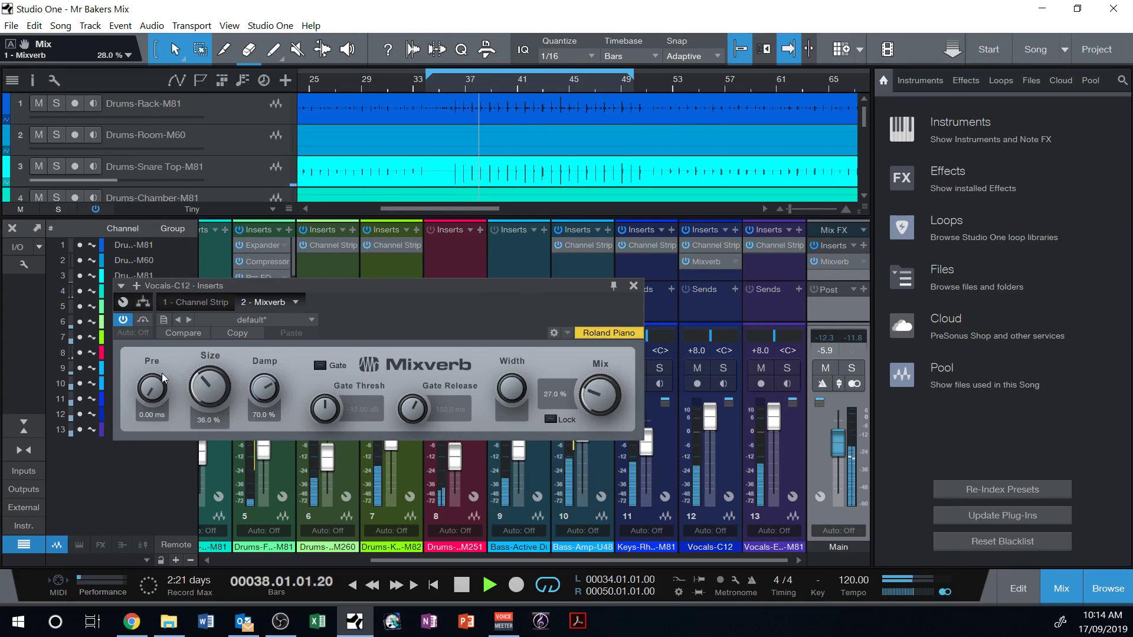
left_click(706, 263)
left_click(707, 261)
left_click_drag(200, 378, 201, 407)
left_click_drag(583, 420, 583, 427)
left_click(633, 285)
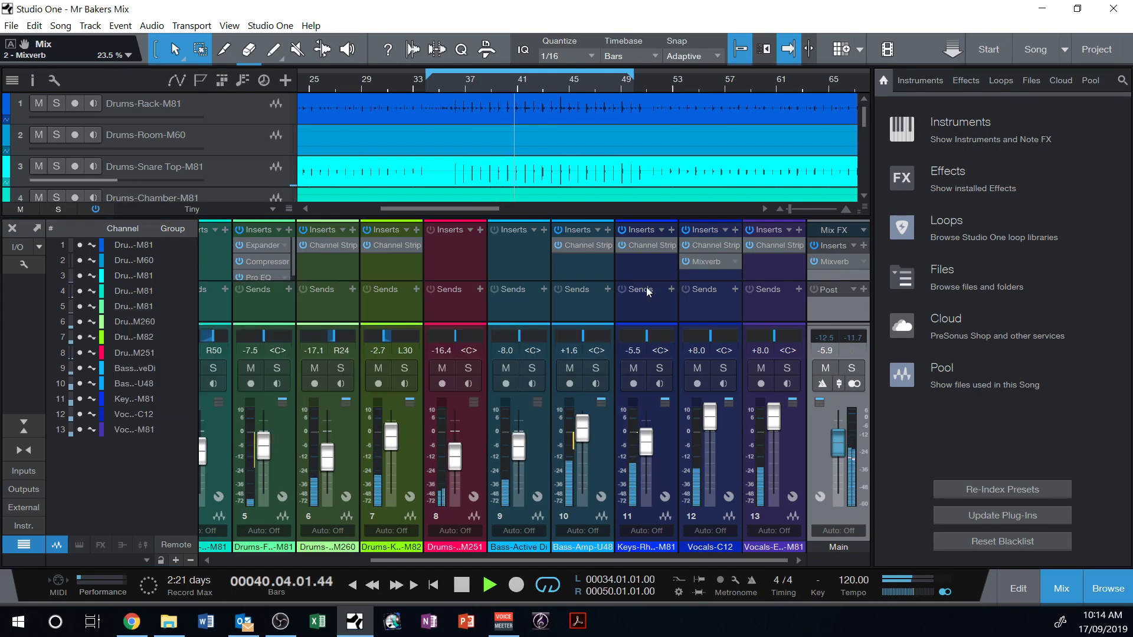
Raise the Main output Mixverb Size to 36.0%, stop playback, and close the editor.
left_click(844, 263)
left_click_drag(509, 300, 659, 299)
left_click_drag(345, 396, 343, 384)
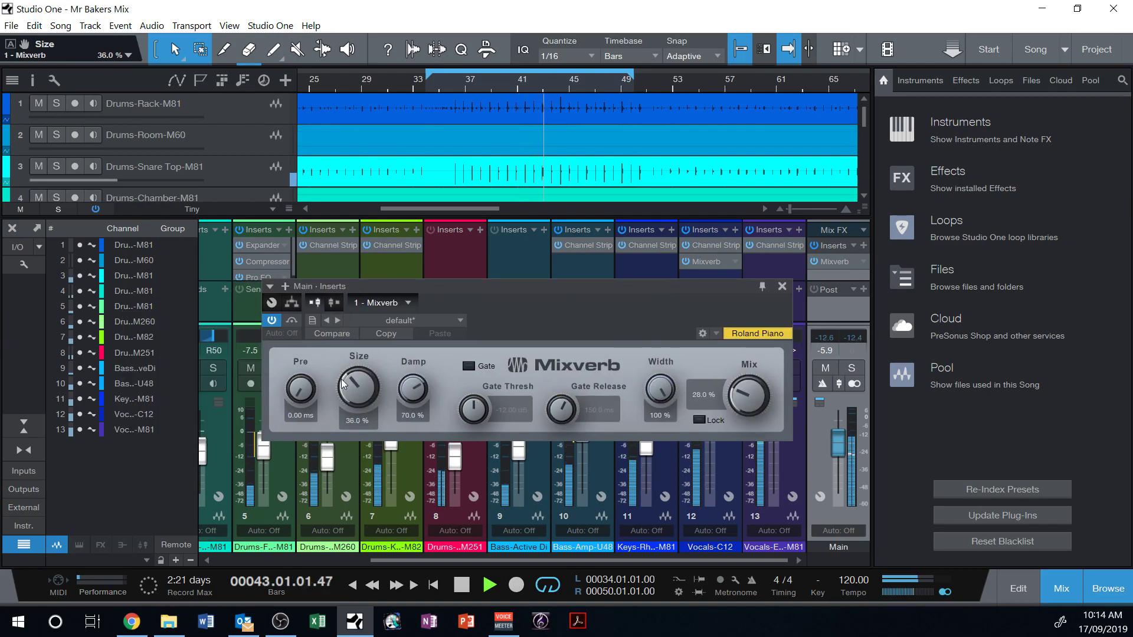
key("space")
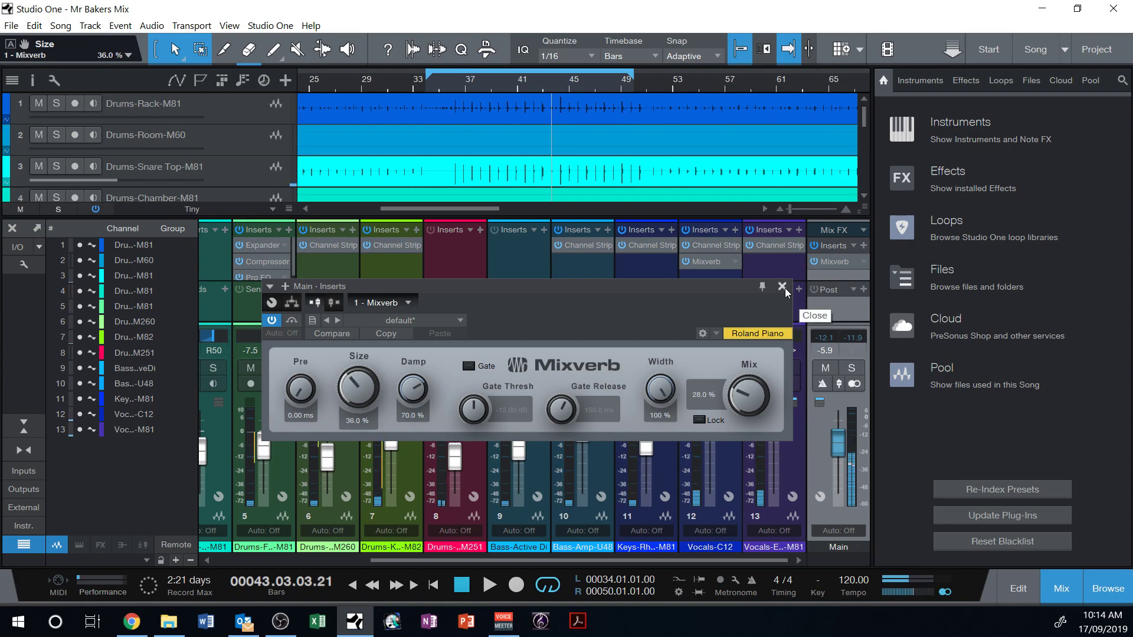
left_click(783, 287)
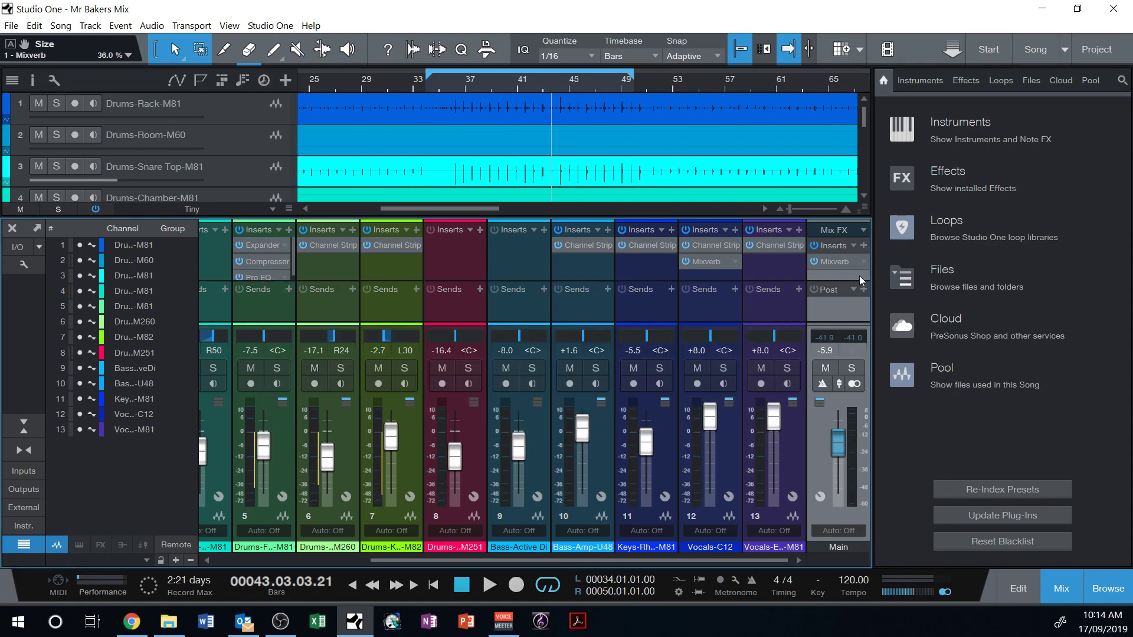